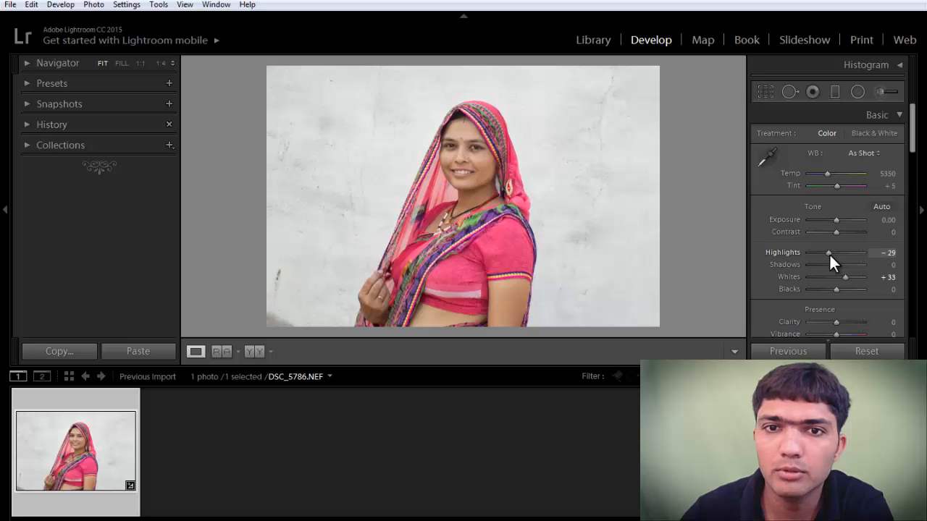
# Set Basic sliders to Highlights -21, Shadows +36, Blacks -12 and Clarity -21.
pyautogui.moveTo(829, 253); pyautogui.dragTo(831, 323)
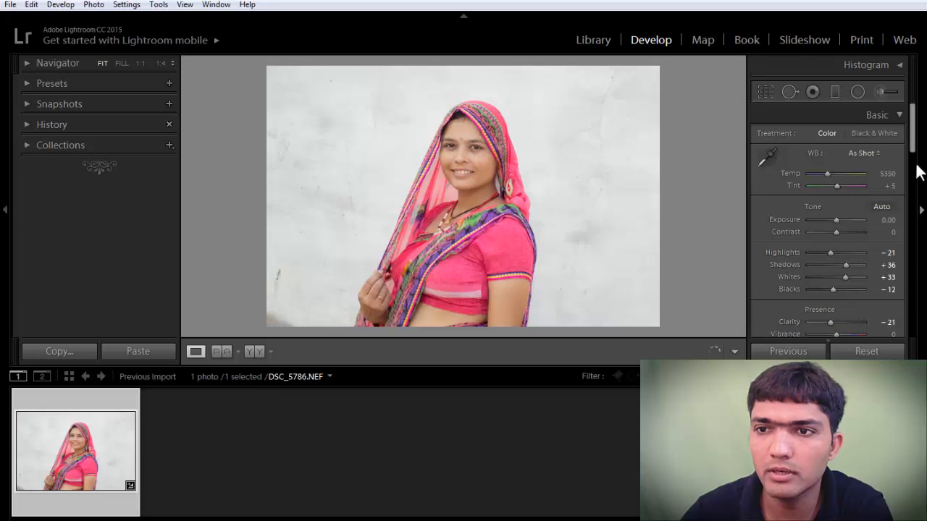
pyautogui.moveTo(915, 140)
pyautogui.mouseDown()
pyautogui.moveTo(912, 165)
pyautogui.moveTo(912, 145)
pyautogui.mouseUp()
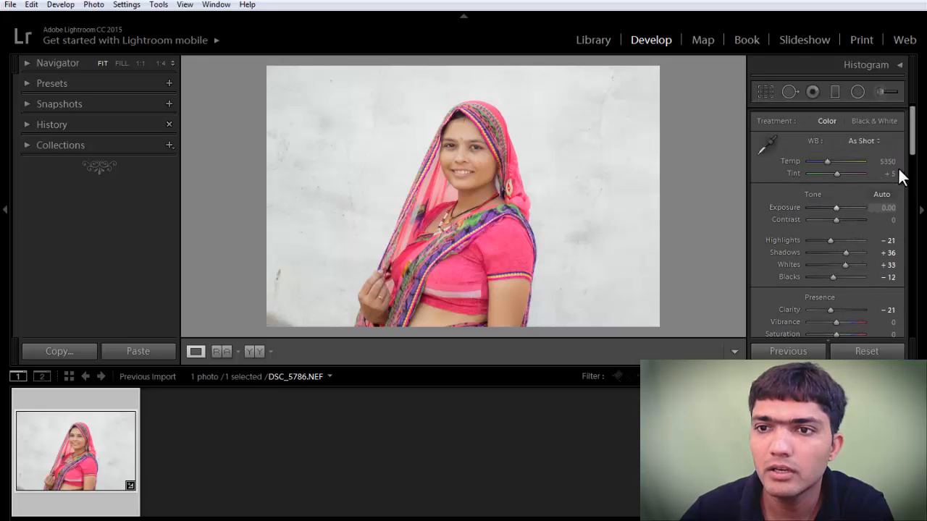
pyautogui.moveTo(912, 144); pyautogui.dragTo(912, 182)
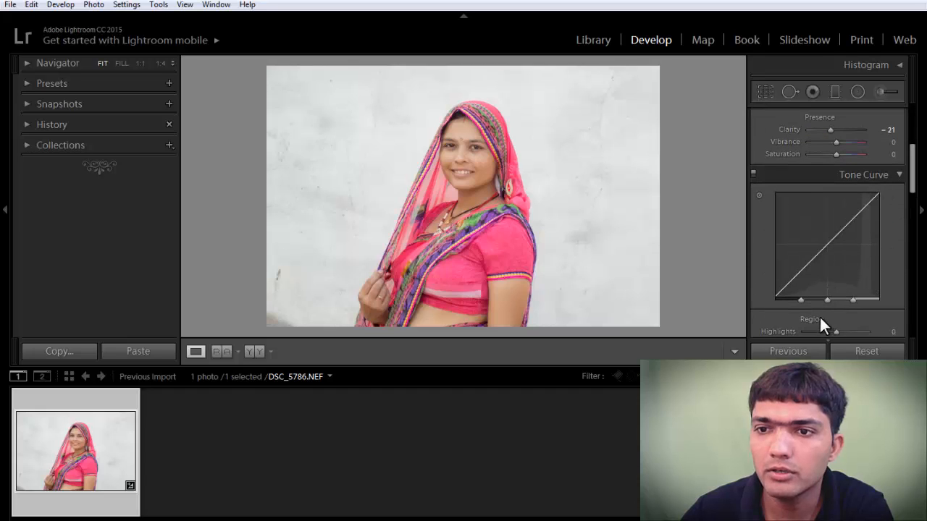
# Set the Tone Curve's Highlights to -18 and Lights to +11.
pyautogui.moveTo(835, 330); pyautogui.dragTo(828, 330)
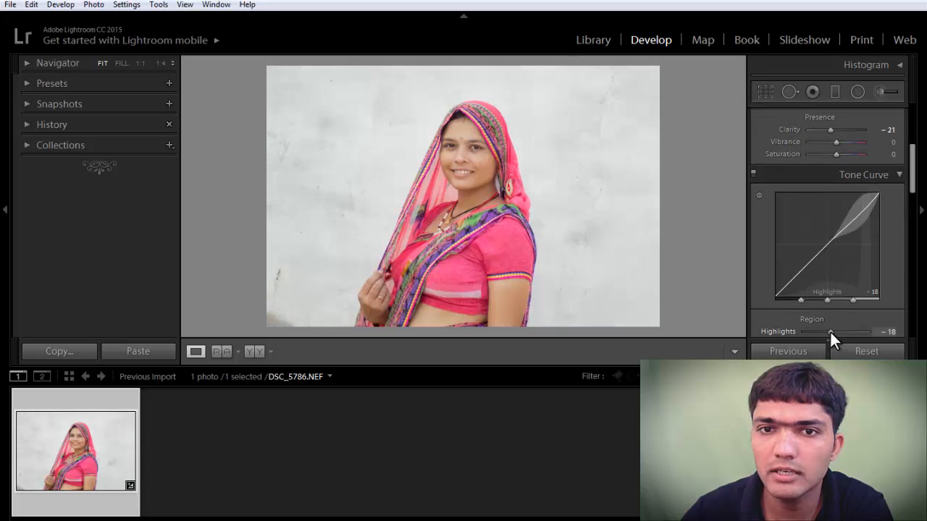
pyautogui.moveTo(913, 149); pyautogui.dragTo(913, 177)
pyautogui.moveTo(836, 270); pyautogui.dragTo(839, 273)
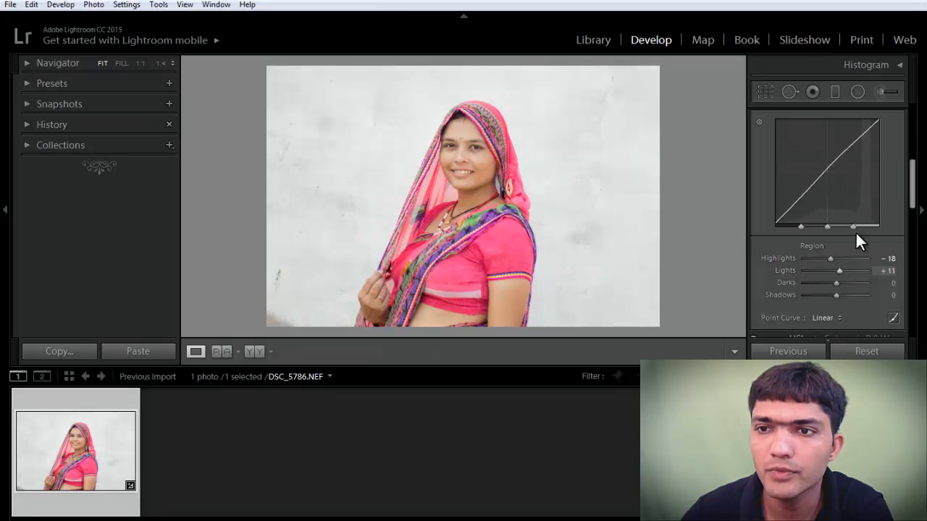
pyautogui.moveTo(914, 187); pyautogui.dragTo(913, 231)
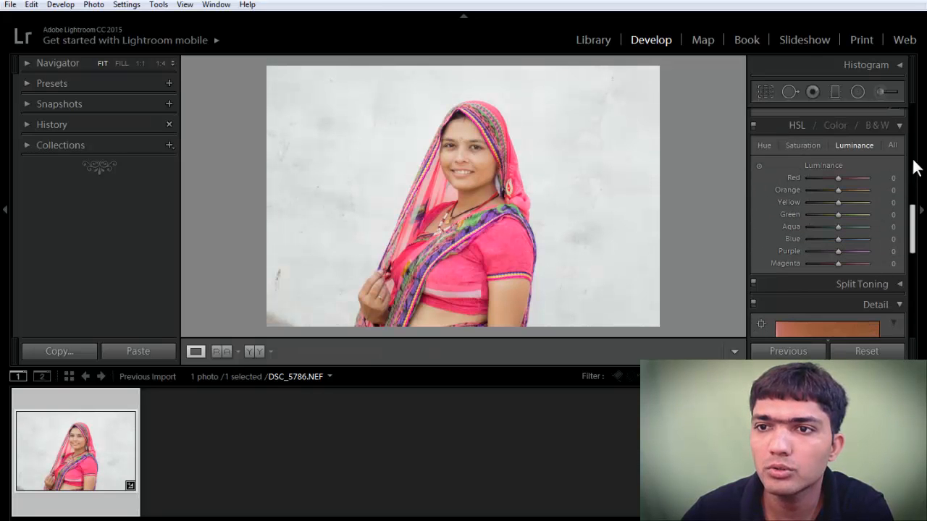
# At 1:1, set noise reduction Luminance 61 and Detail 71, and sharpening Detail 63 with Radius 1.4.
pyautogui.click(899, 126)
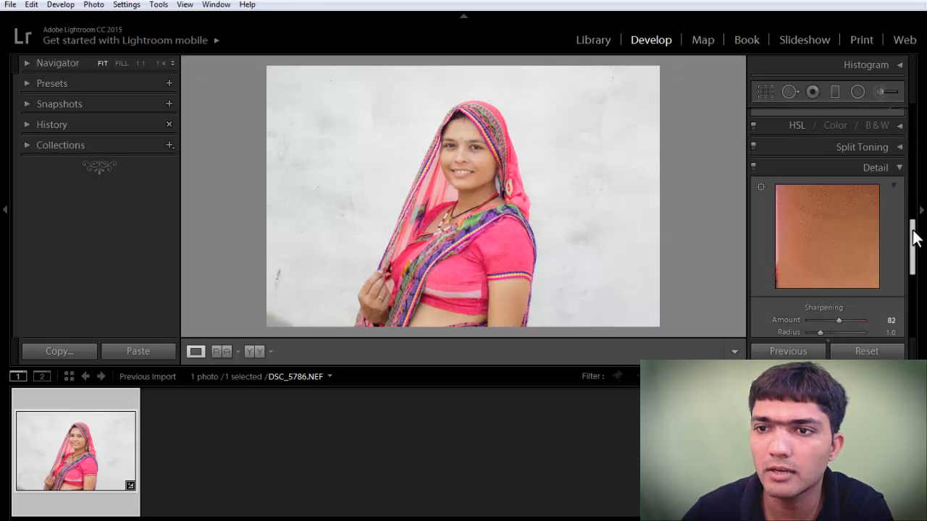
pyautogui.moveTo(913, 232); pyautogui.dragTo(869, 262)
pyautogui.click(460, 168)
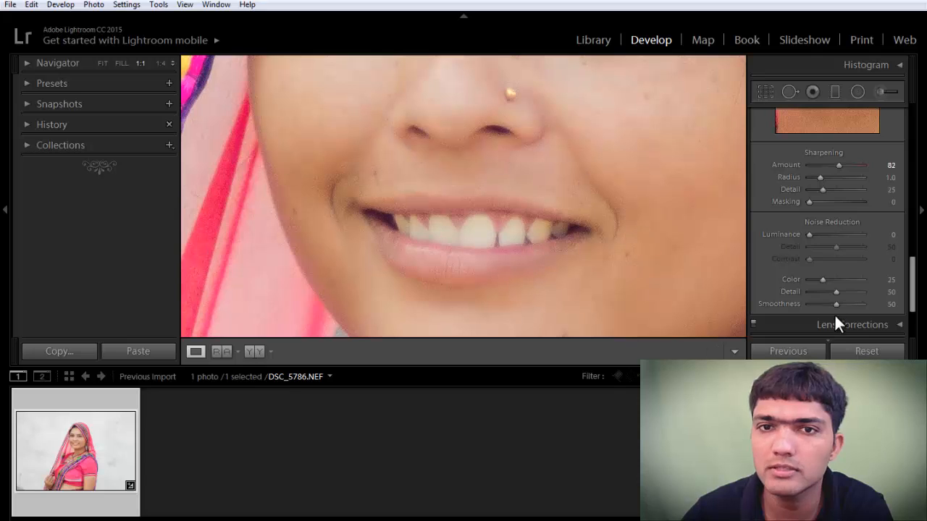
pyautogui.click(841, 235)
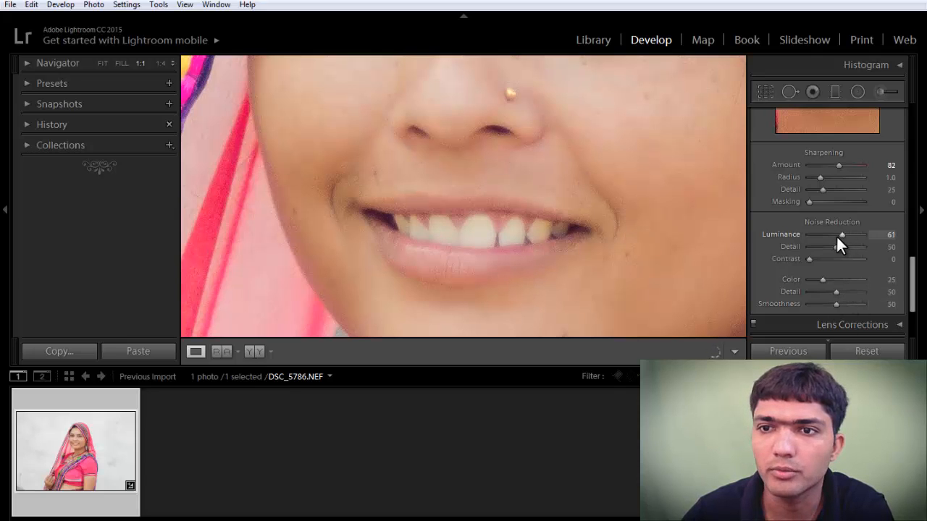
pyautogui.click(847, 247)
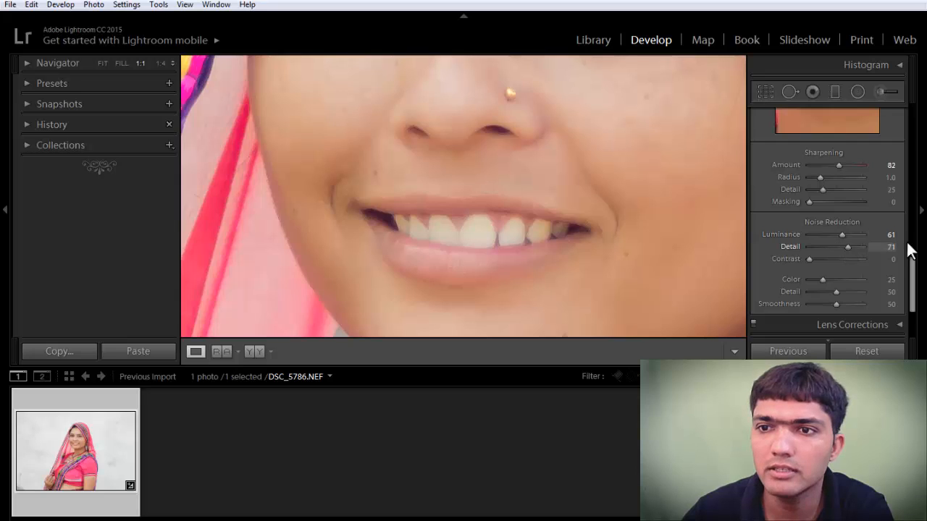
pyautogui.click(845, 189)
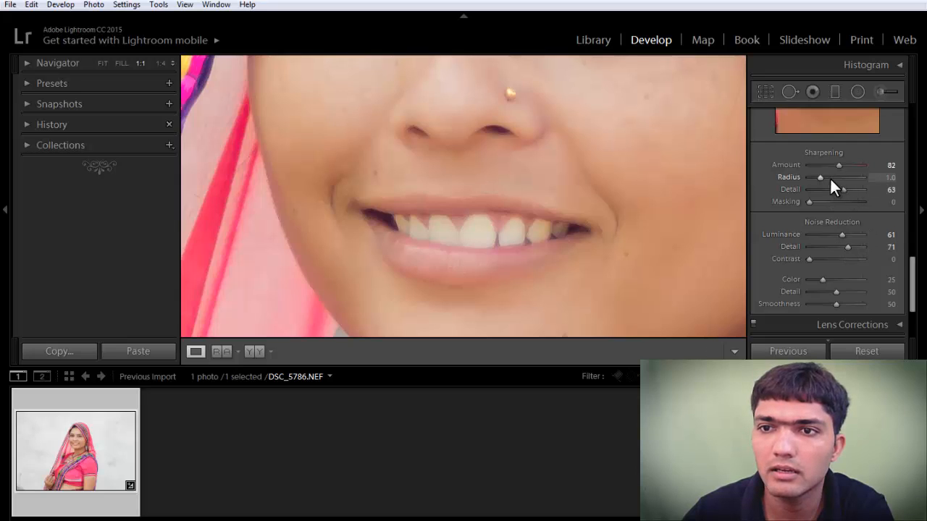
pyautogui.click(496, 159)
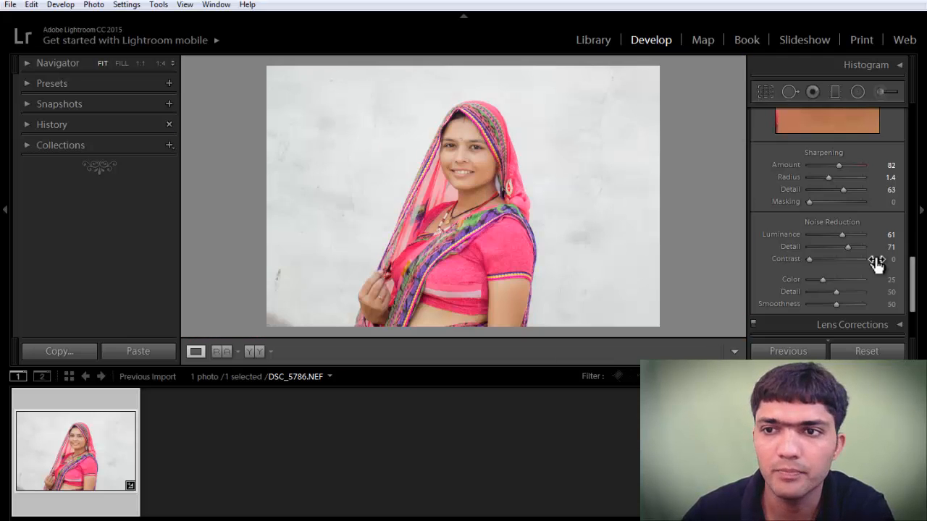
pyautogui.moveTo(912, 280); pyautogui.dragTo(899, 110)
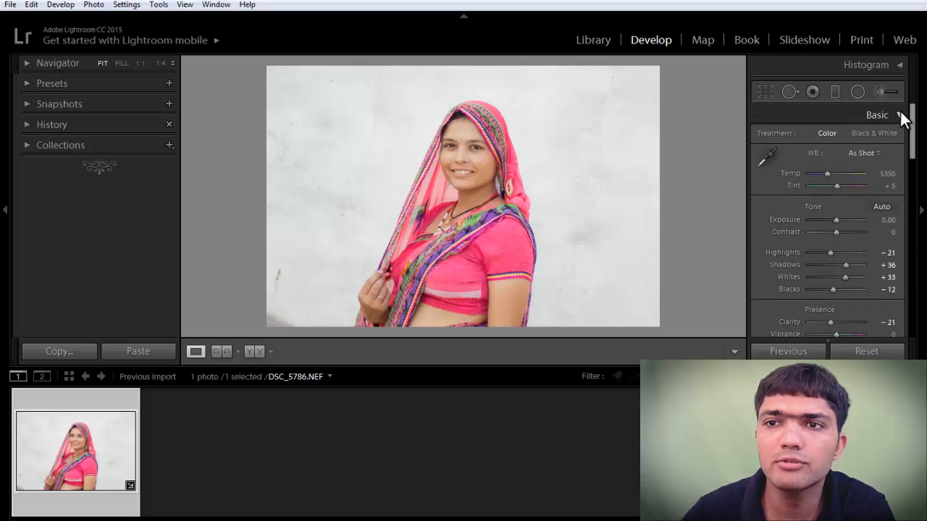
# Collapse the Basic panel and show the Photo > Edit In list of editors.
pyautogui.click(900, 110)
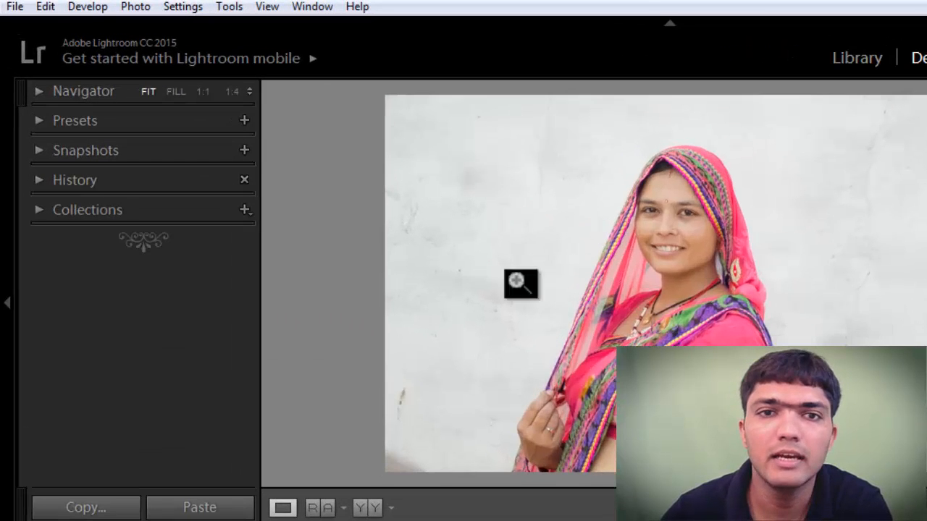
pyautogui.click(135, 8)
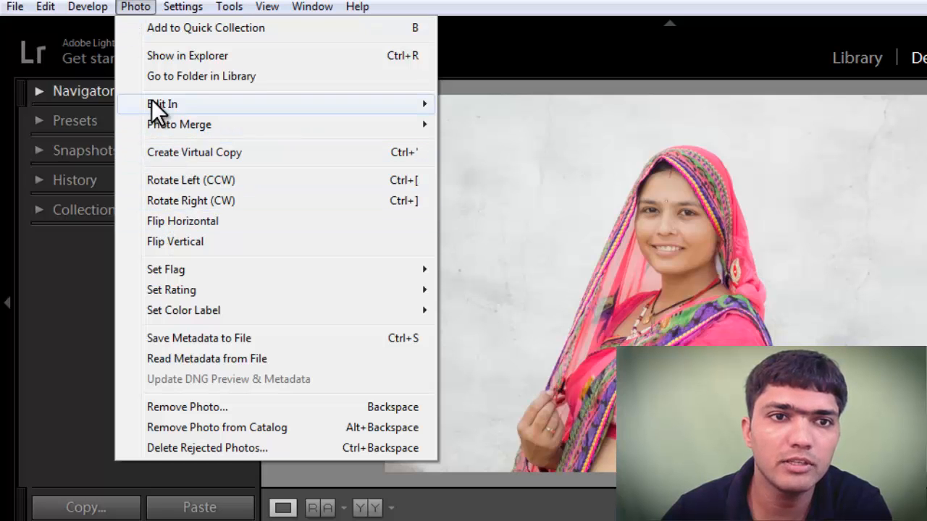
pyautogui.moveTo(219, 108)
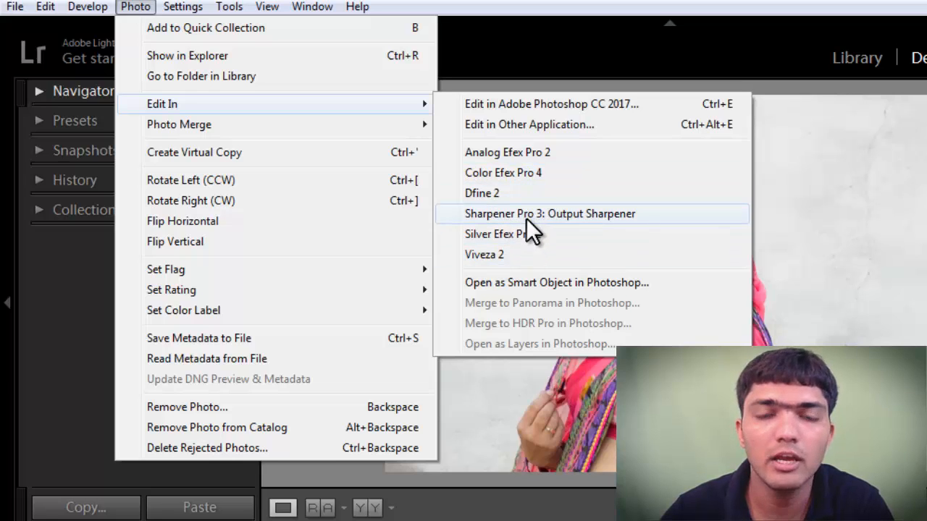
# Open a copy with Lightroom adjustments in Analog Efex Pro 2.
pyautogui.click(517, 155)
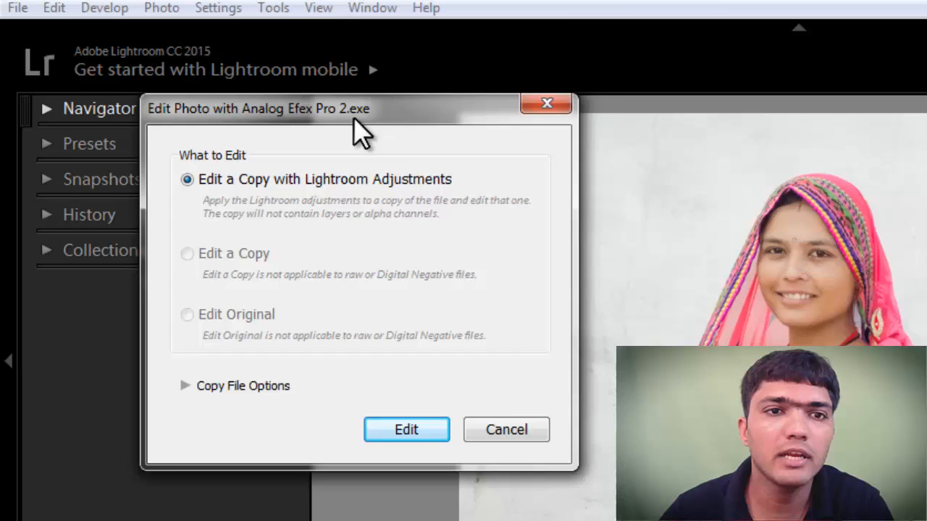
pyautogui.moveTo(183, 63); pyautogui.dragTo(341, 93)
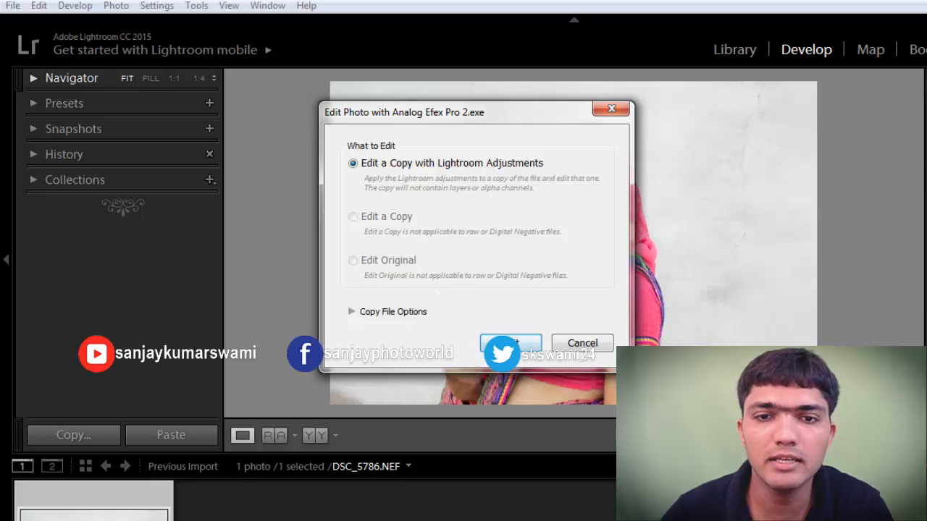
pyautogui.click(510, 343)
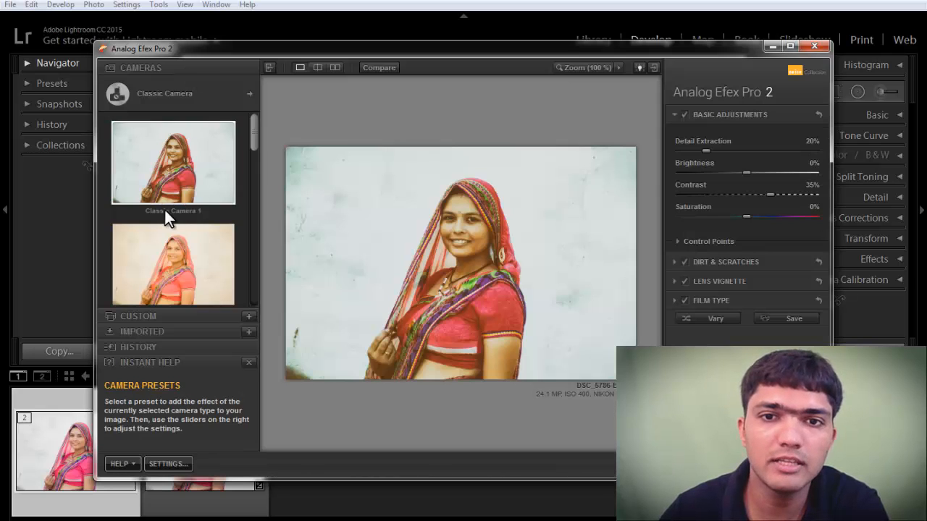
# Preview the Classic Camera 5, 6 and 7 presets on the portrait.
pyautogui.moveTo(250, 137); pyautogui.dragTo(249, 207)
pyautogui.click(176, 178)
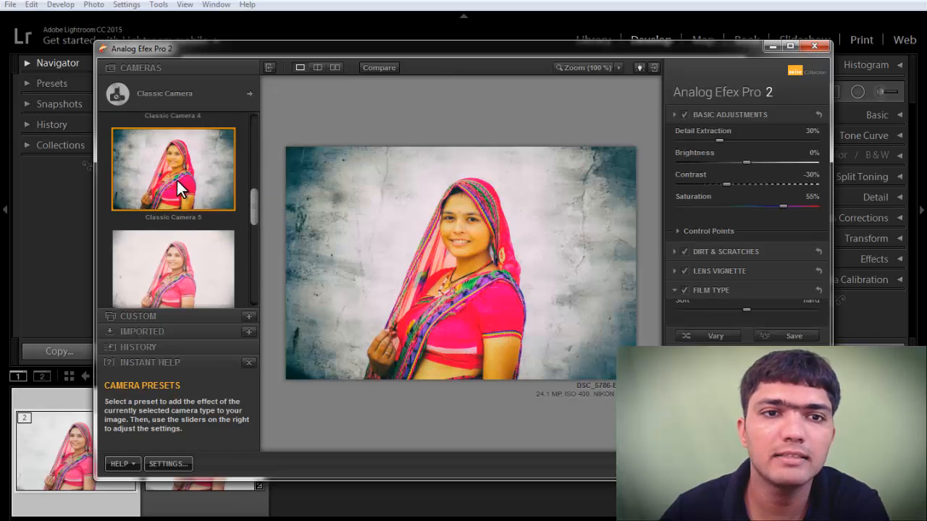
pyautogui.scroll(-2, 181, 237)
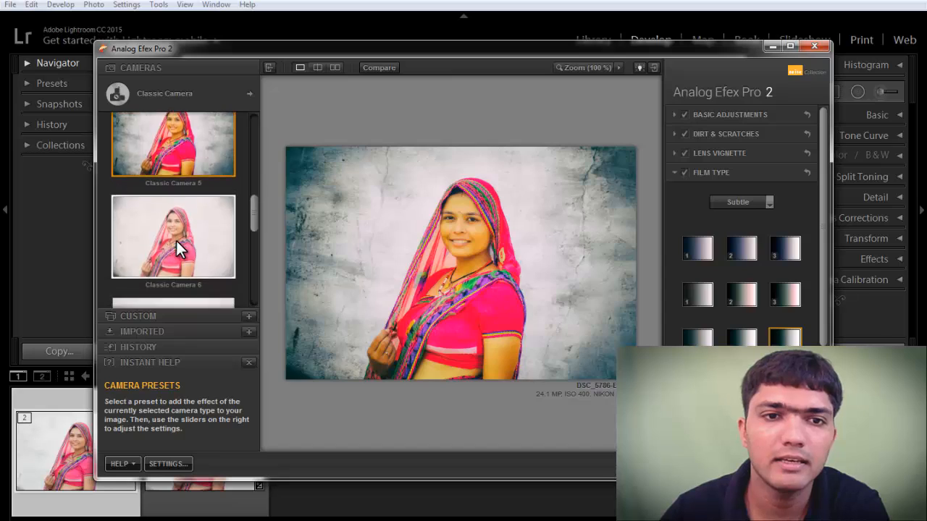
pyautogui.click(176, 240)
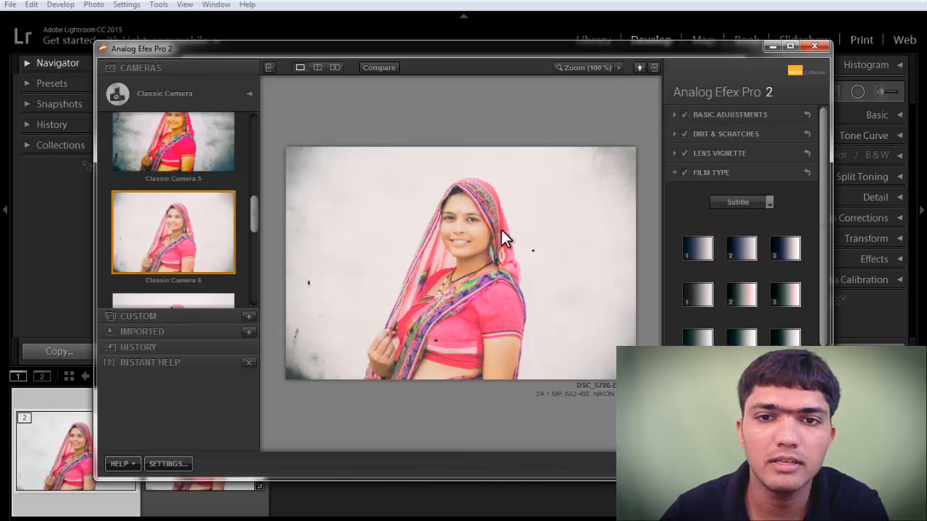
pyautogui.scroll(-1, 211, 259)
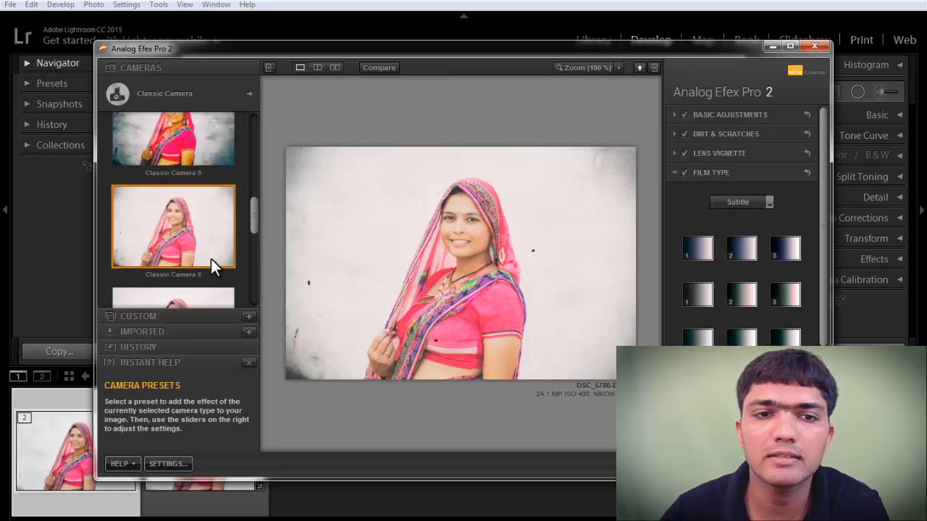
pyautogui.scroll(-3, 210, 259)
pyautogui.click(206, 253)
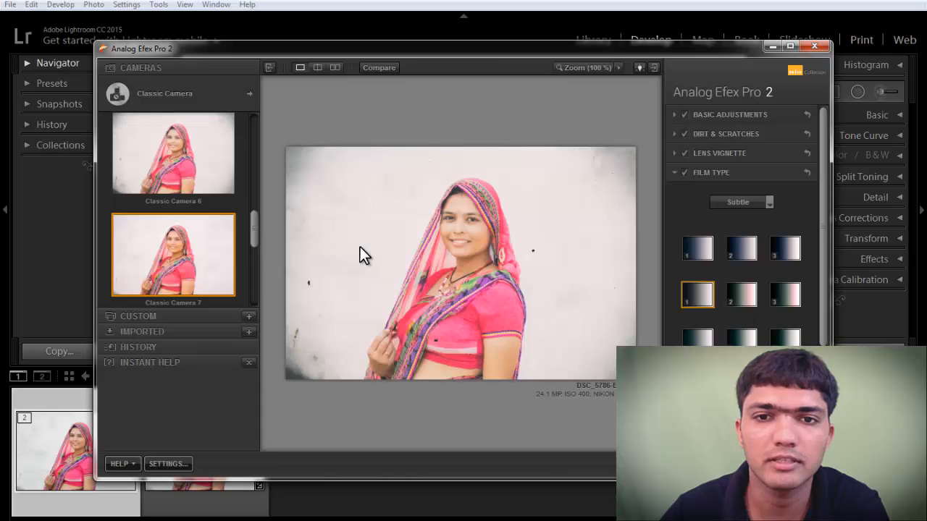
# Apply the Classic Camera 9 preset and save the photo back to Lightroom.
pyautogui.scroll(-3, 204, 234)
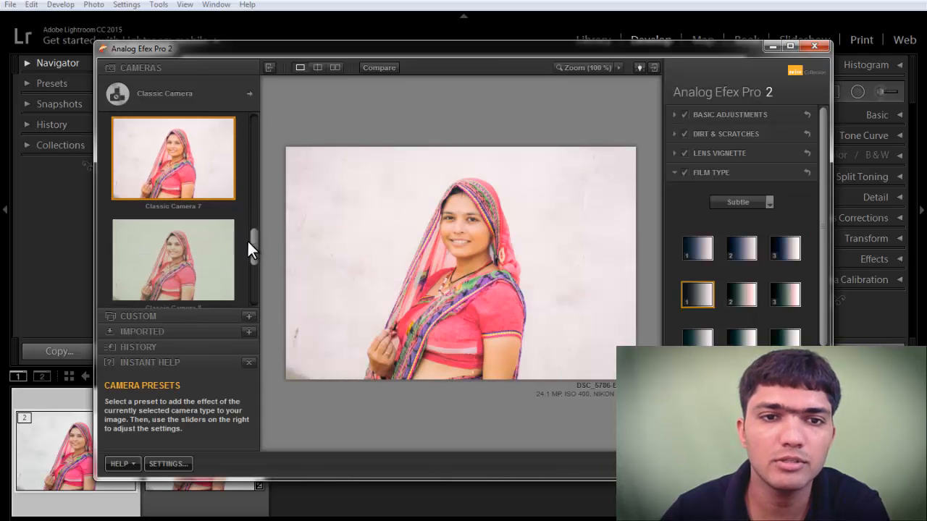
pyautogui.moveTo(253, 248); pyautogui.dragTo(254, 269)
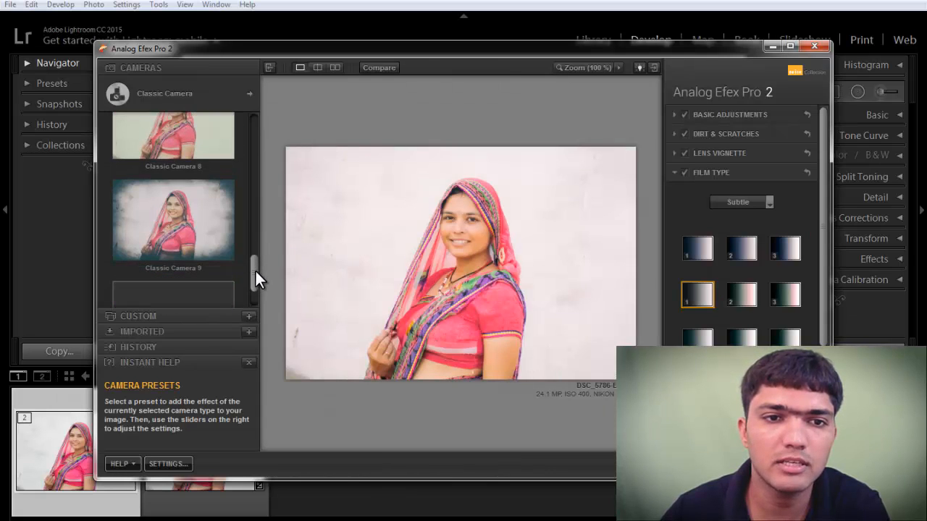
pyautogui.click(200, 242)
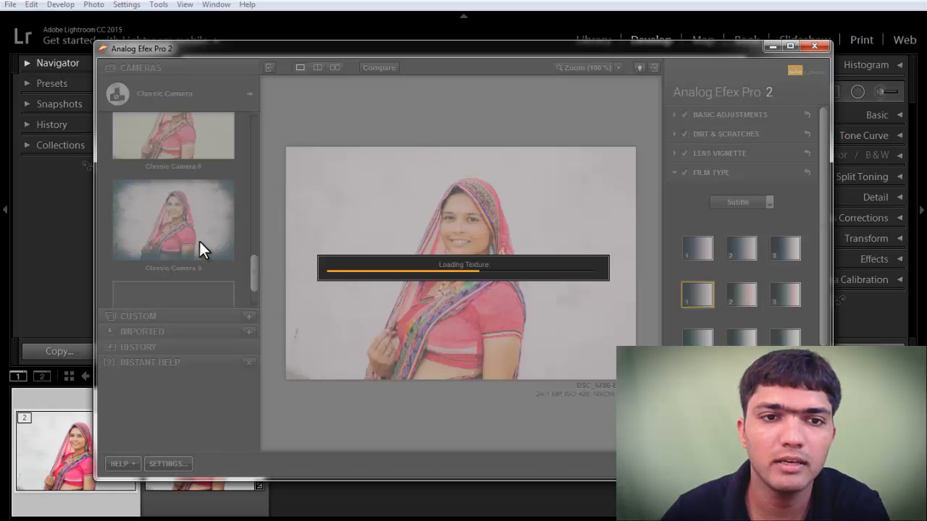
pyautogui.scroll(-1, 211, 246)
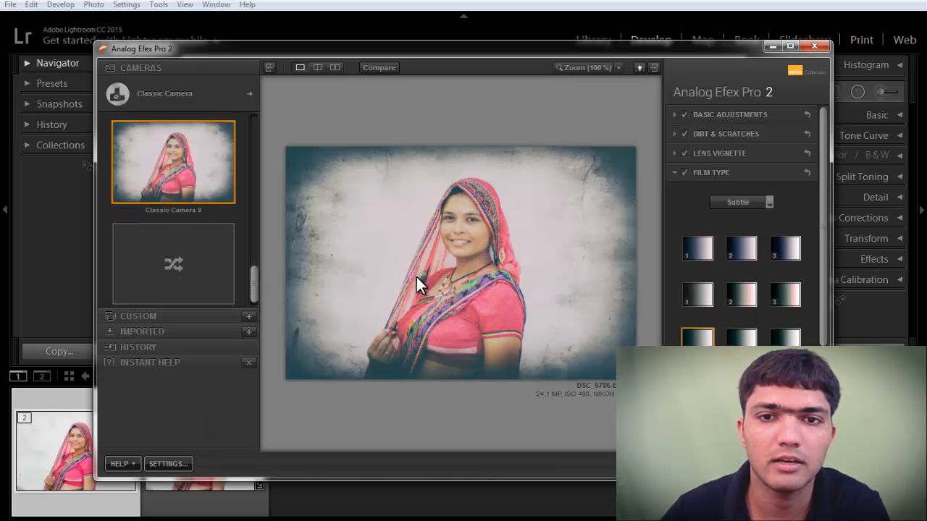
pyautogui.click(787, 464)
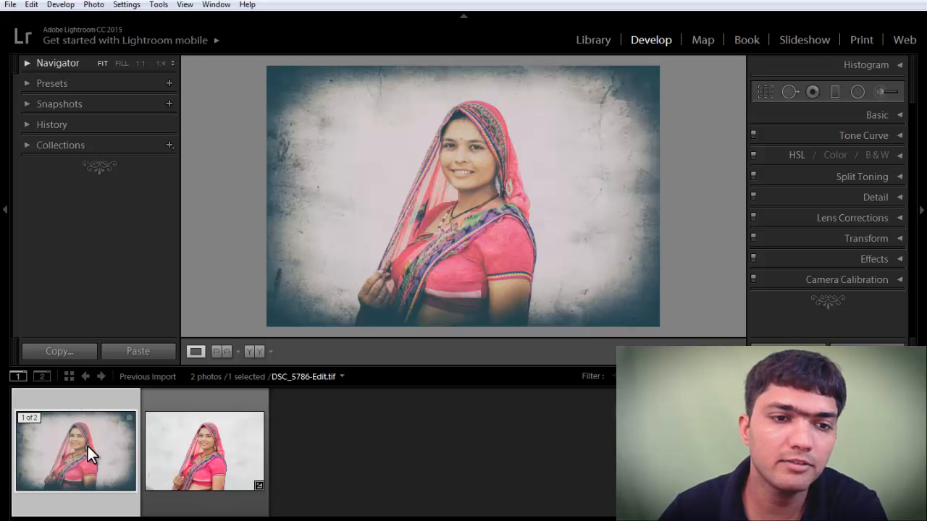
# Compare DSC_5786-Edit.tif with the original DSC_5786.NEF, leaving the original displayed.
pyautogui.click(203, 458)
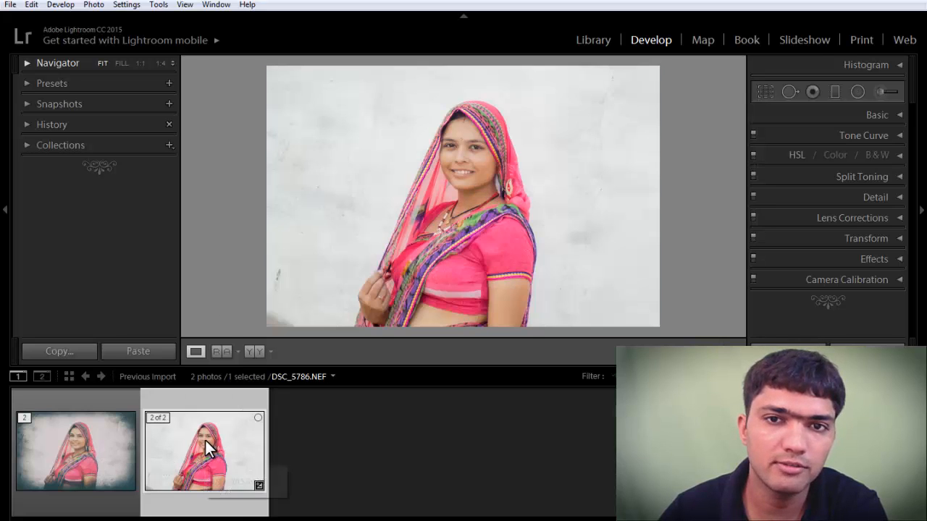
pyautogui.click(104, 452)
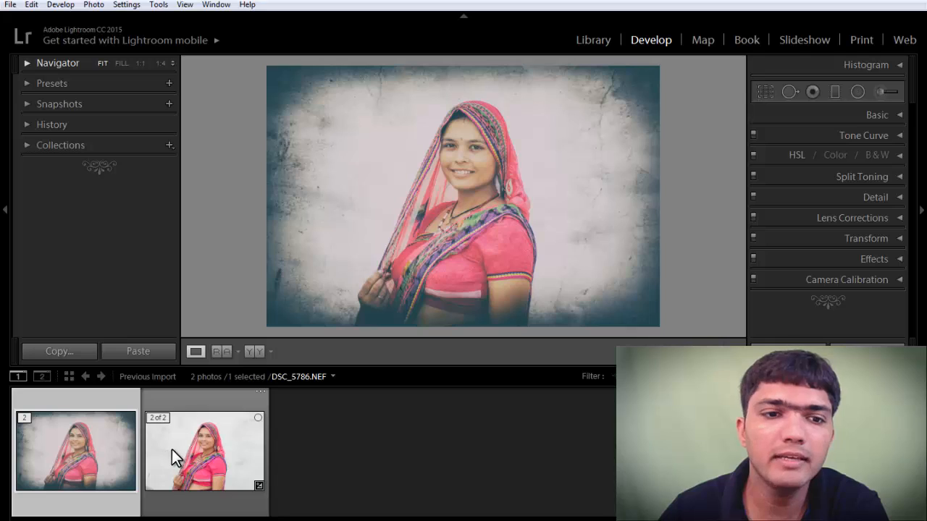
pyautogui.click(171, 449)
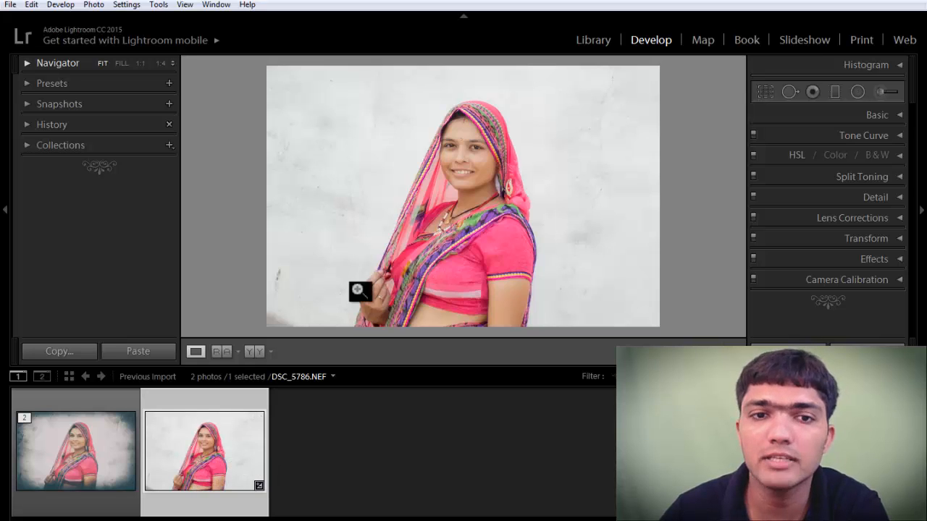
pyautogui.click(32, 5)
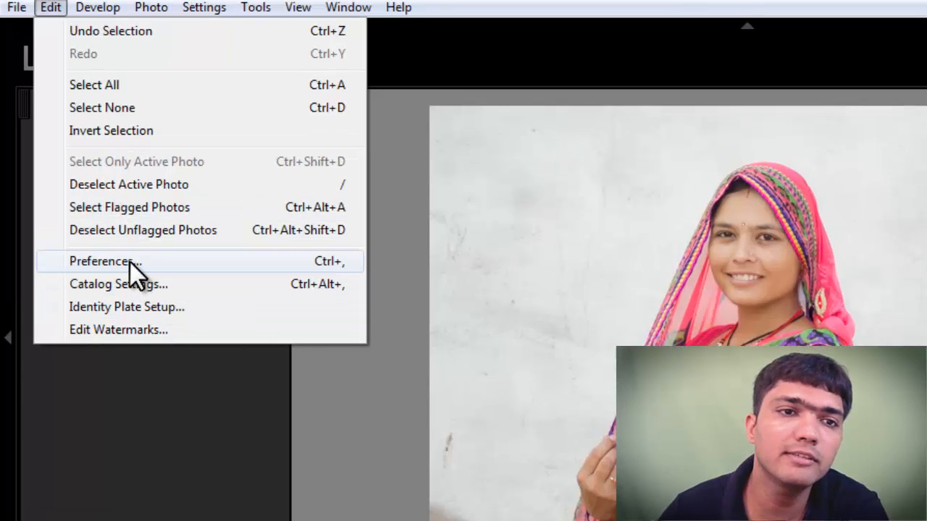
# Show the External Editing section of Lightroom's Preferences.
pyautogui.click(130, 263)
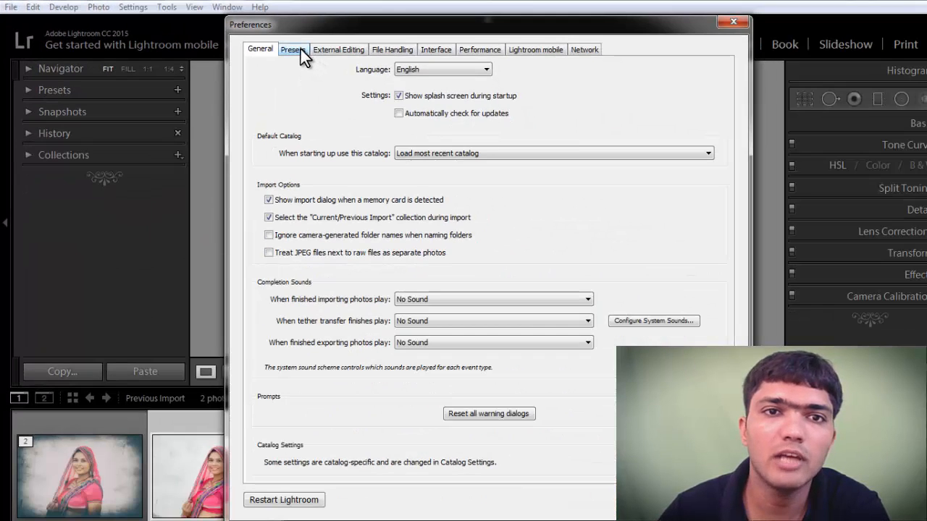
pyautogui.click(334, 51)
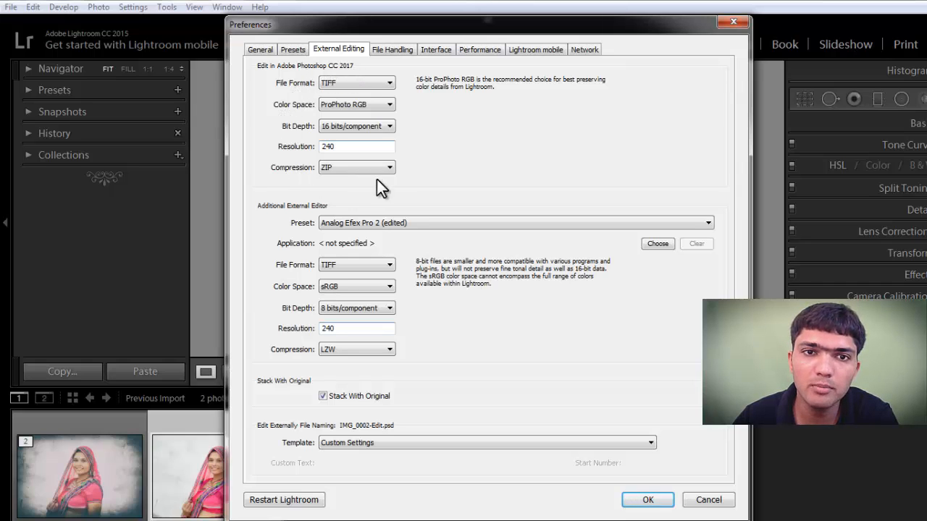
# Set Photoshop CC 2017 edits to PSD, ProPhoto RGB, 16 bits/component, resolution 300.
pyautogui.click(368, 84)
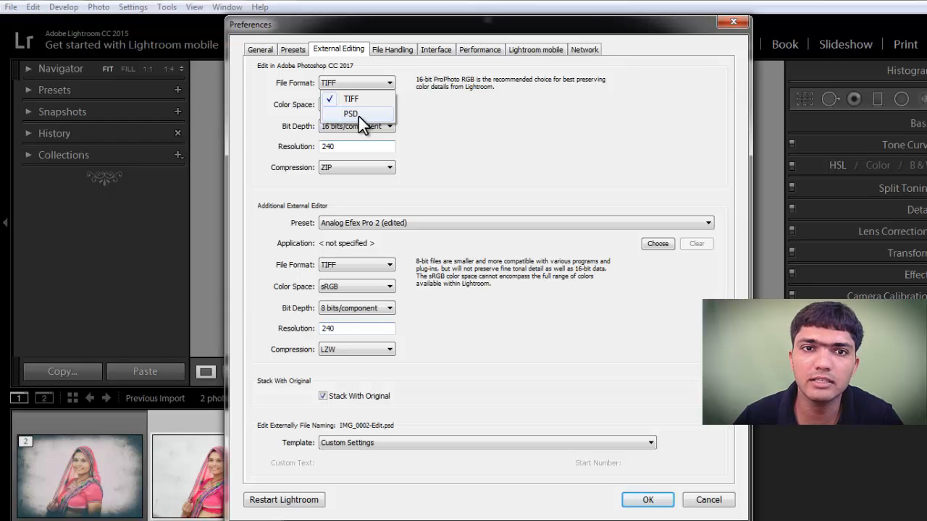
pyautogui.click(359, 116)
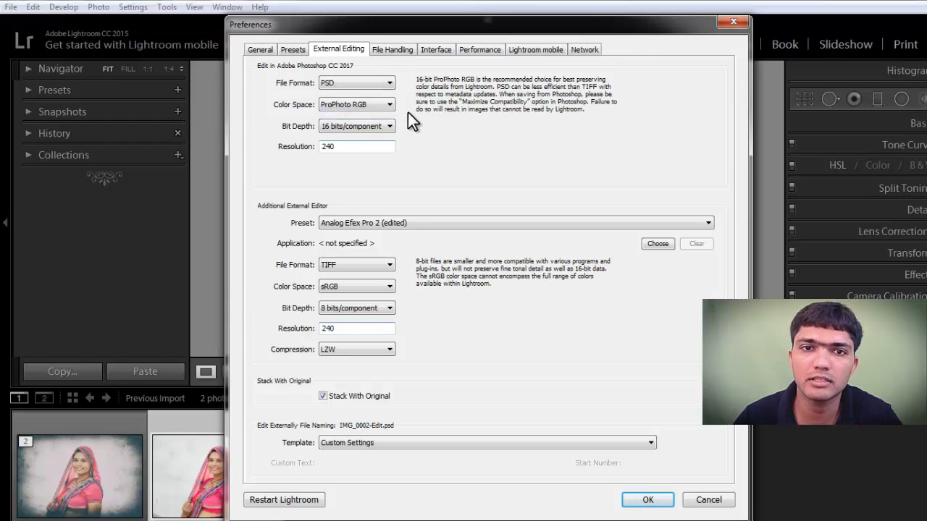
pyautogui.click(357, 104)
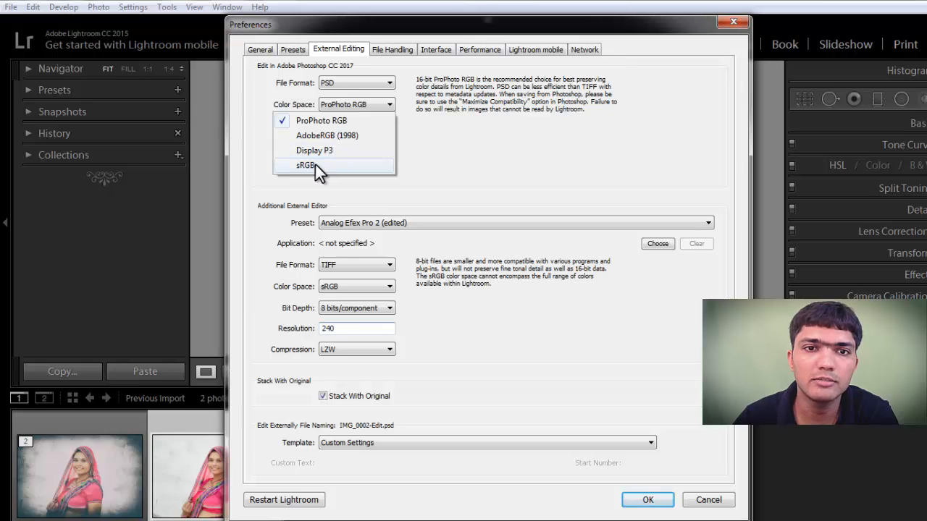
pyautogui.click(439, 147)
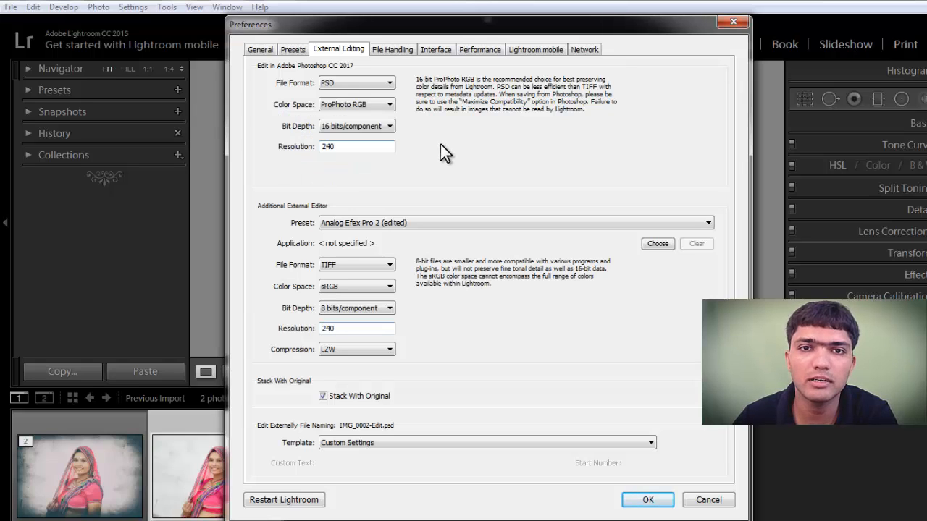
pyautogui.click(357, 107)
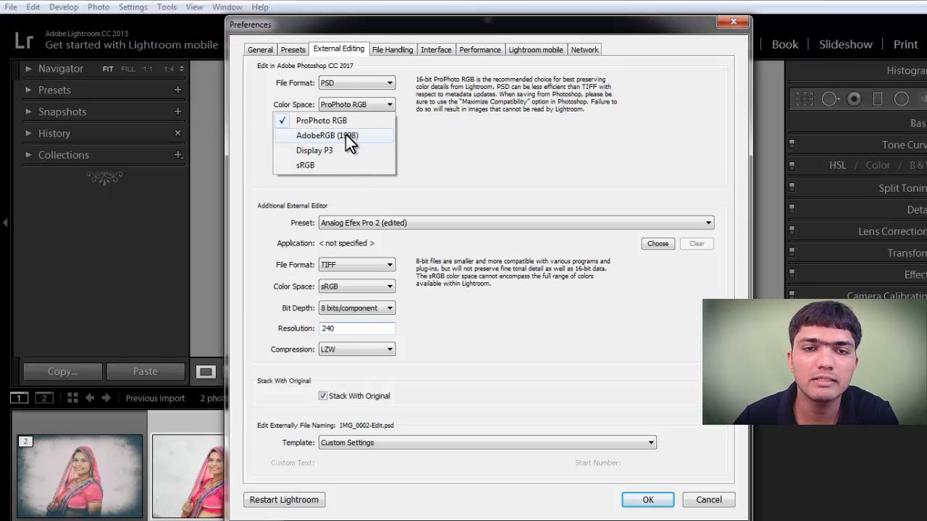
pyautogui.click(419, 142)
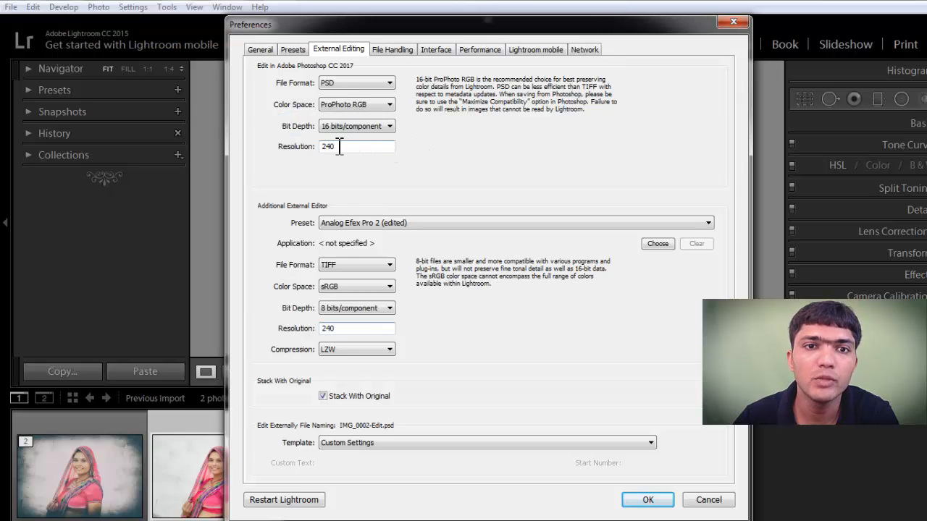
pyautogui.moveTo(362, 147); pyautogui.dragTo(214, 150)
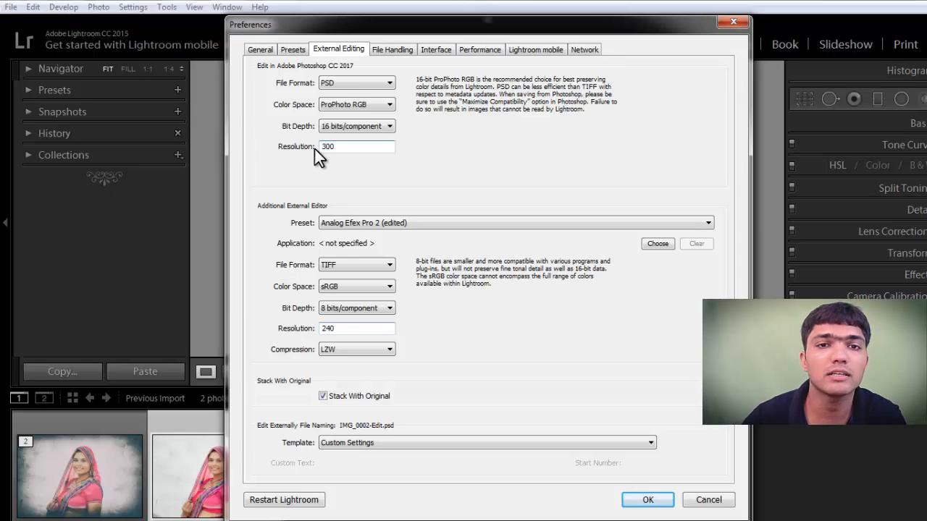
pyautogui.click(372, 128)
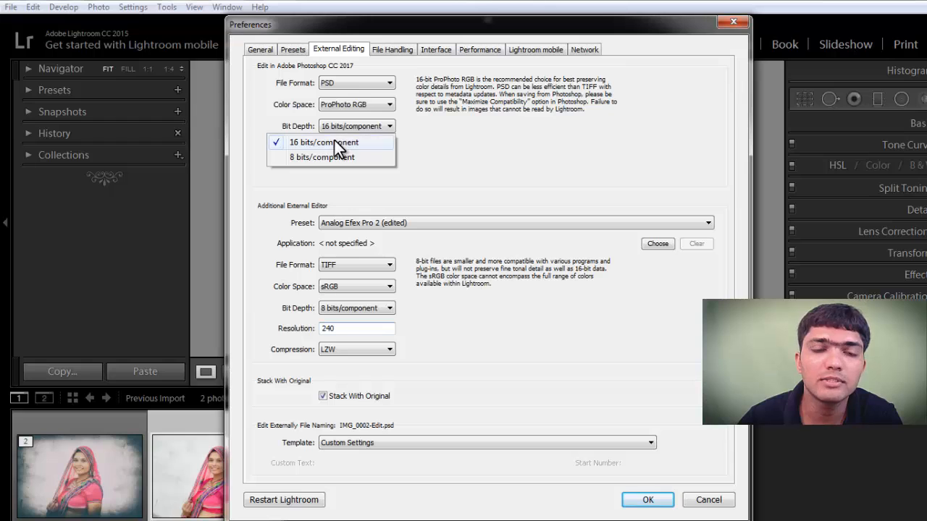
pyautogui.click(503, 160)
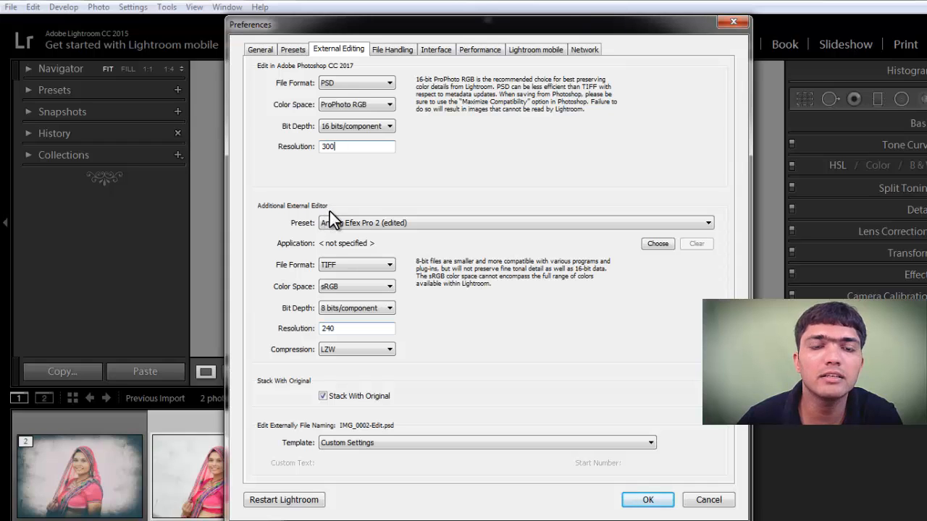
pyautogui.click(345, 222)
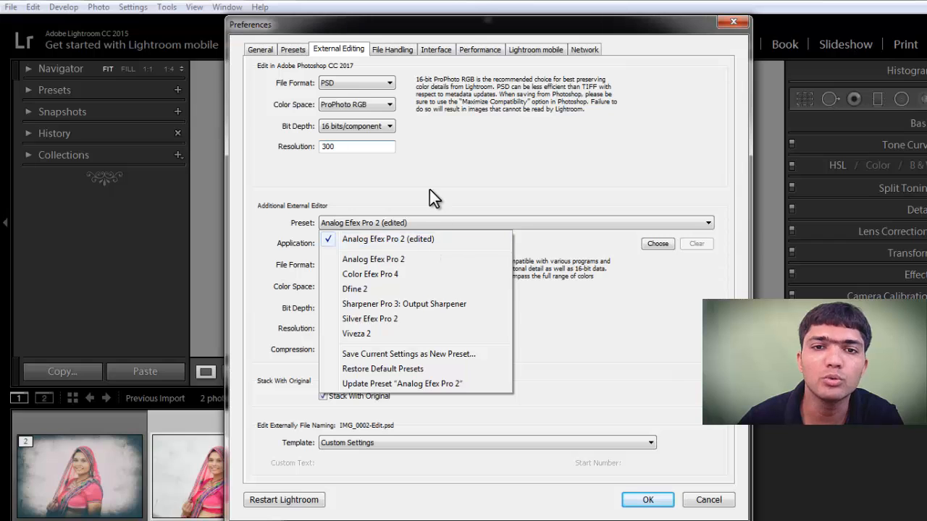
# Choose Viveza 2 as the additional external editor preset and move Preferences aside.
pyautogui.click(396, 223)
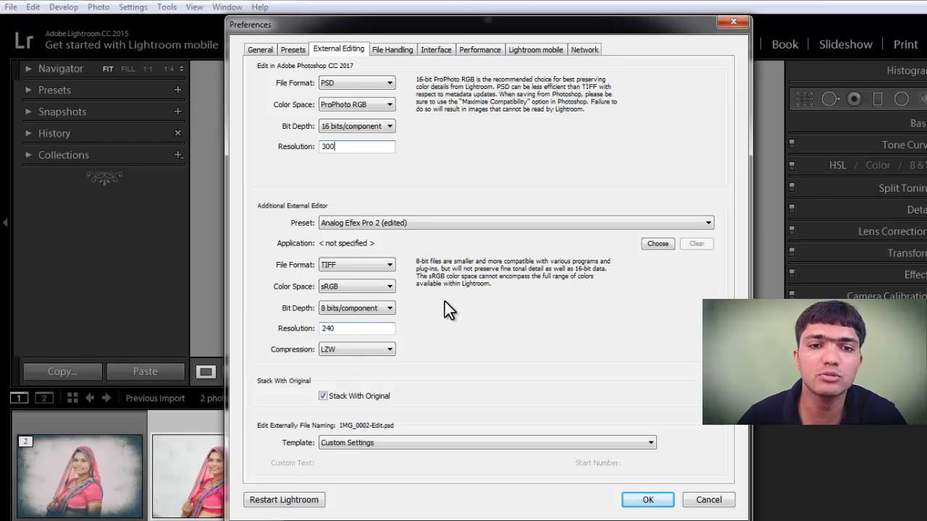
pyautogui.click(372, 226)
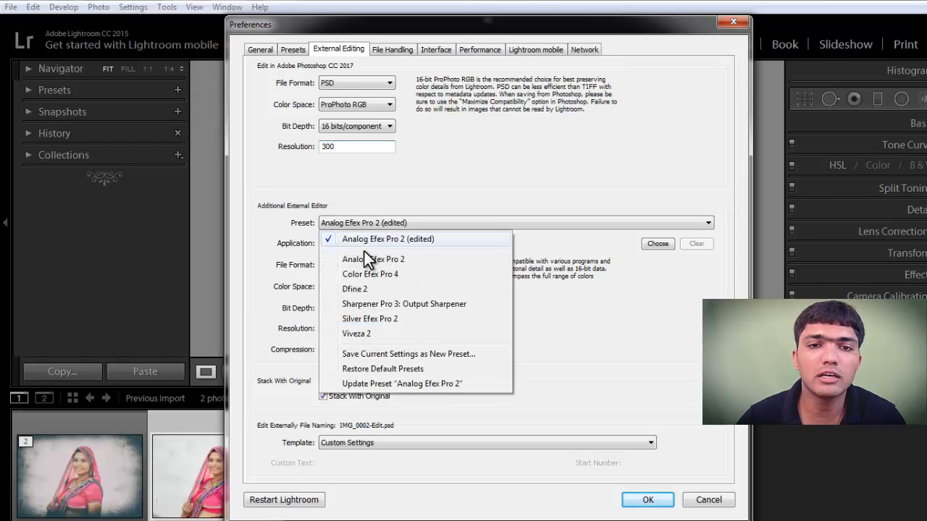
pyautogui.click(363, 259)
pyautogui.click(388, 225)
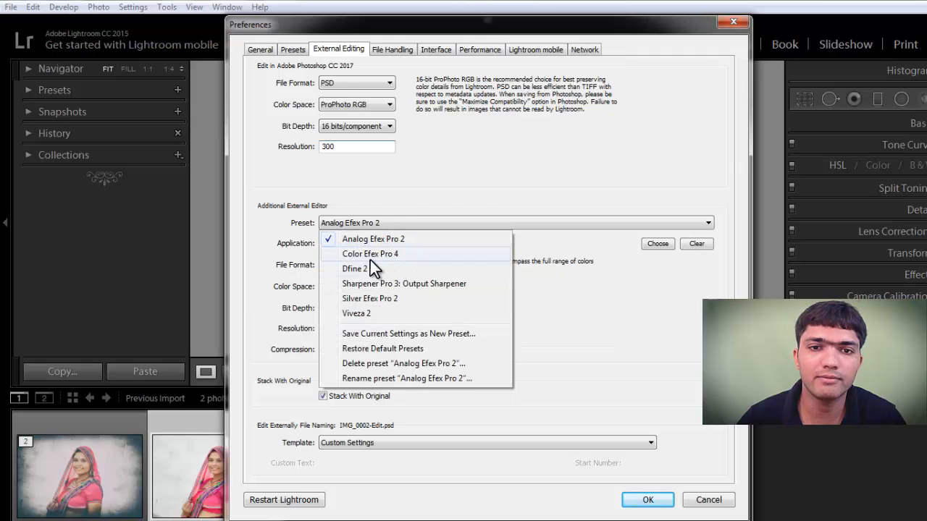
pyautogui.click(367, 269)
pyautogui.click(391, 226)
pyautogui.click(366, 311)
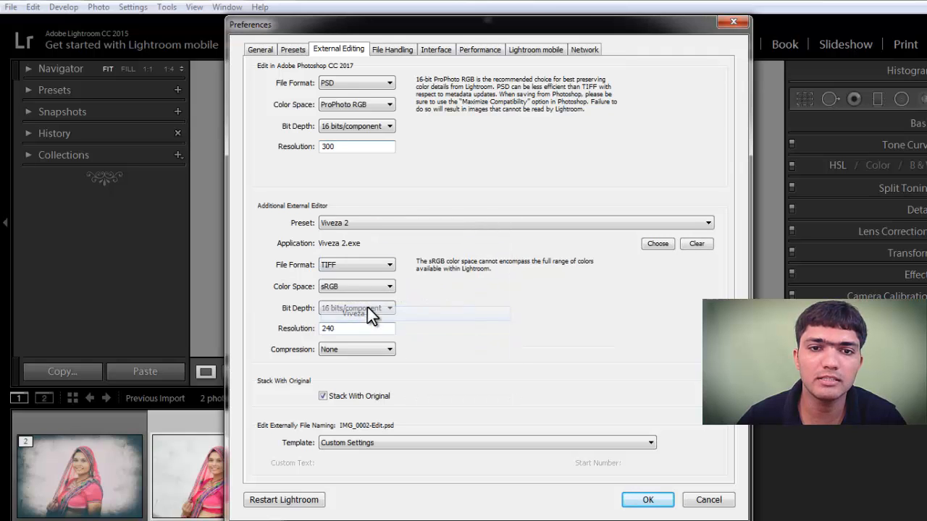
pyautogui.click(583, 359)
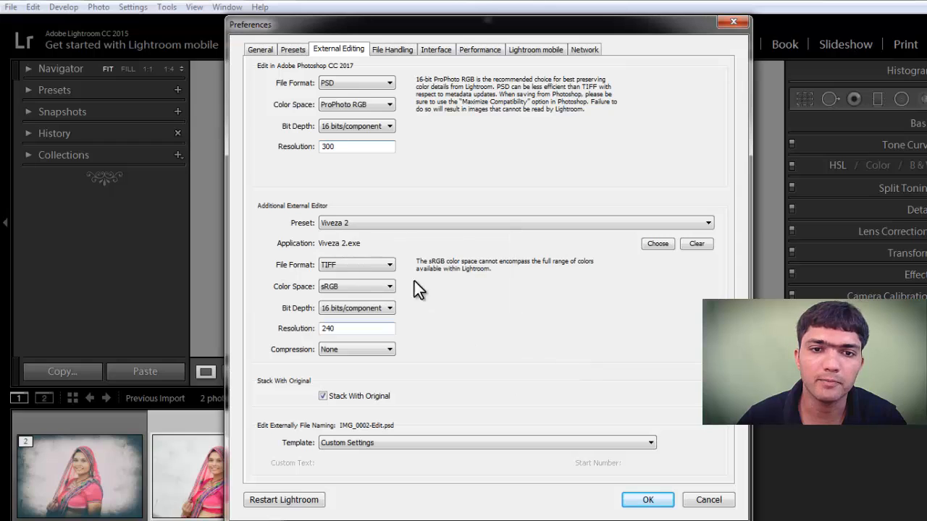
pyautogui.click(376, 225)
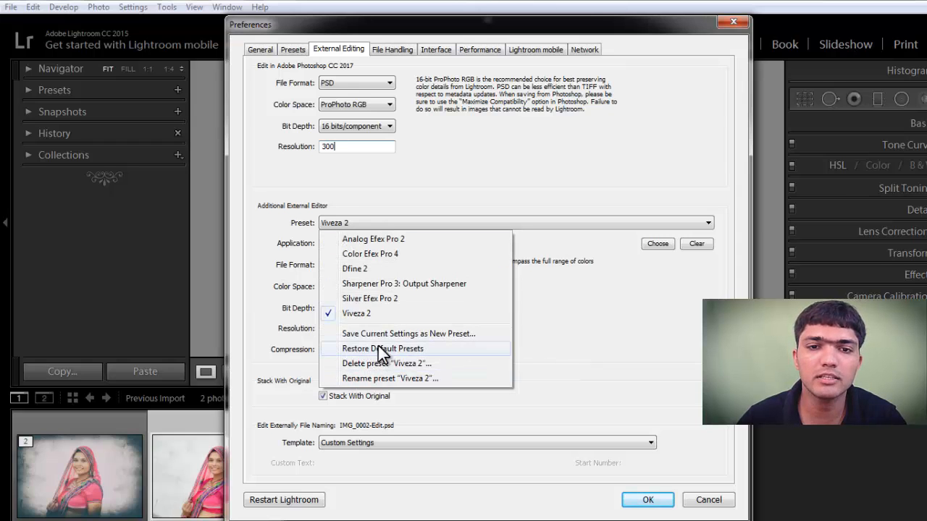
pyautogui.click(576, 360)
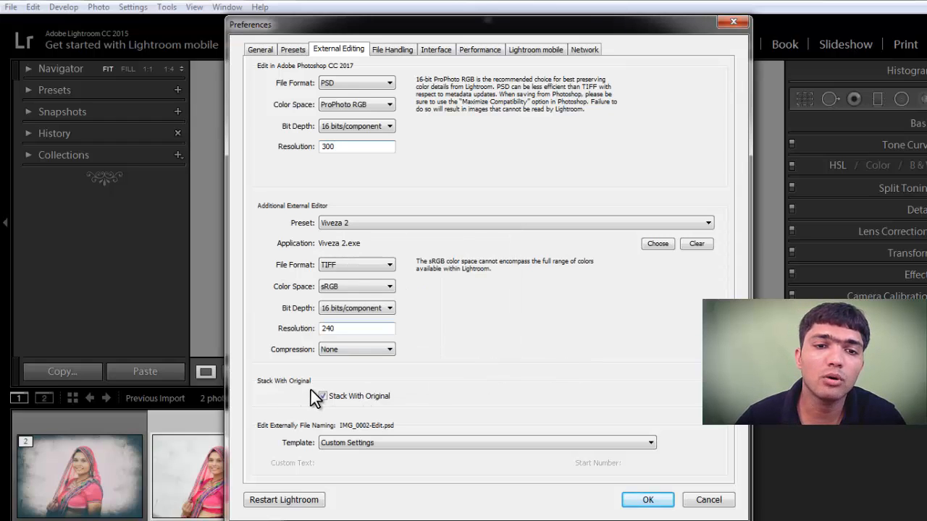
pyautogui.moveTo(380, 29); pyautogui.dragTo(540, 30)
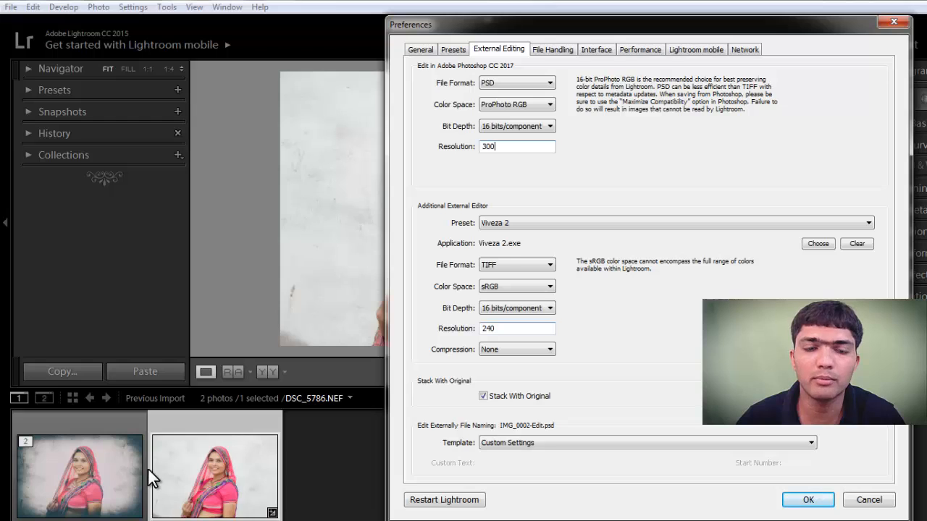
# Keep Stack With Original on, name edits with Custom Name 'Edited_photo', and confirm preferences.
pyautogui.click(485, 396)
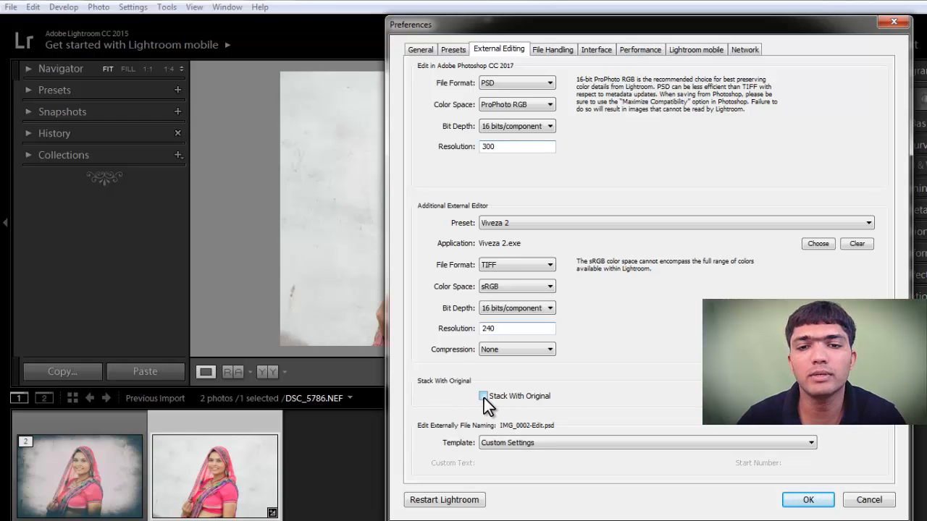
pyautogui.click(483, 396)
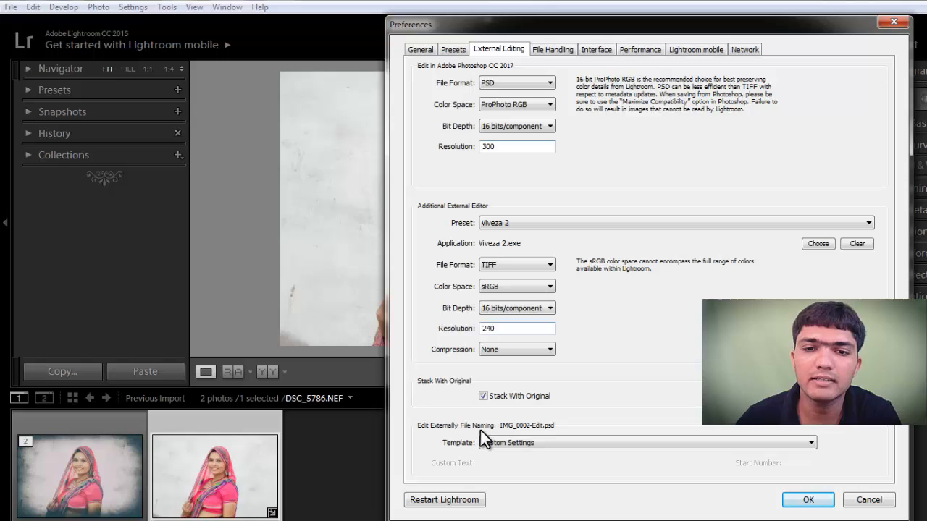
pyautogui.click(516, 441)
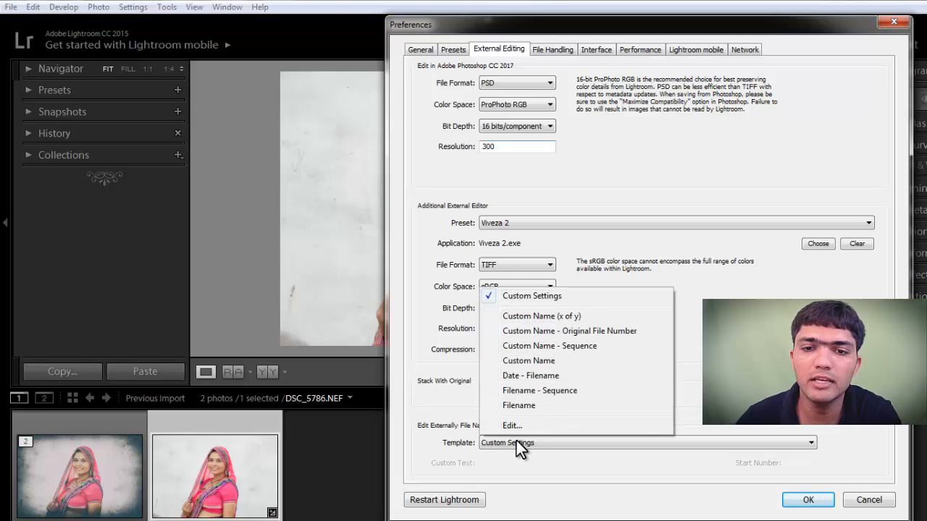
pyautogui.click(514, 442)
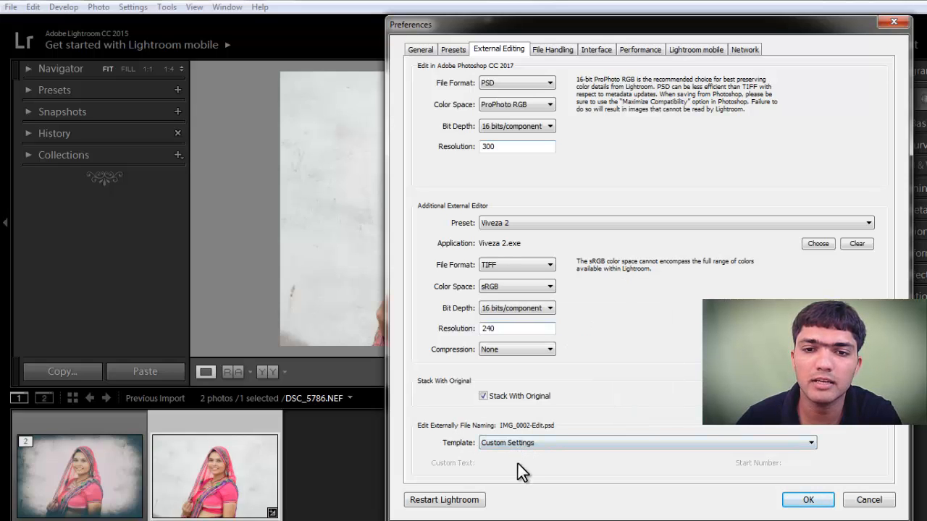
pyautogui.click(523, 439)
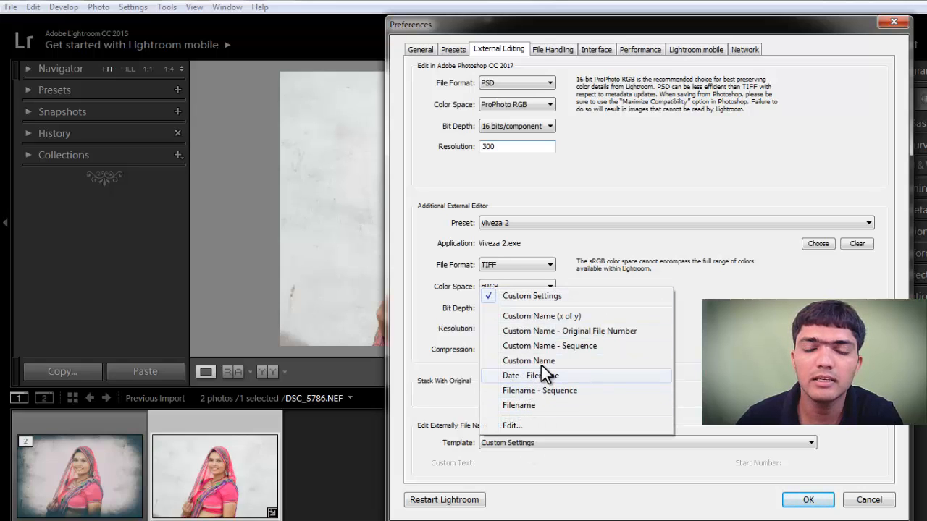
pyautogui.click(541, 361)
pyautogui.click(514, 465)
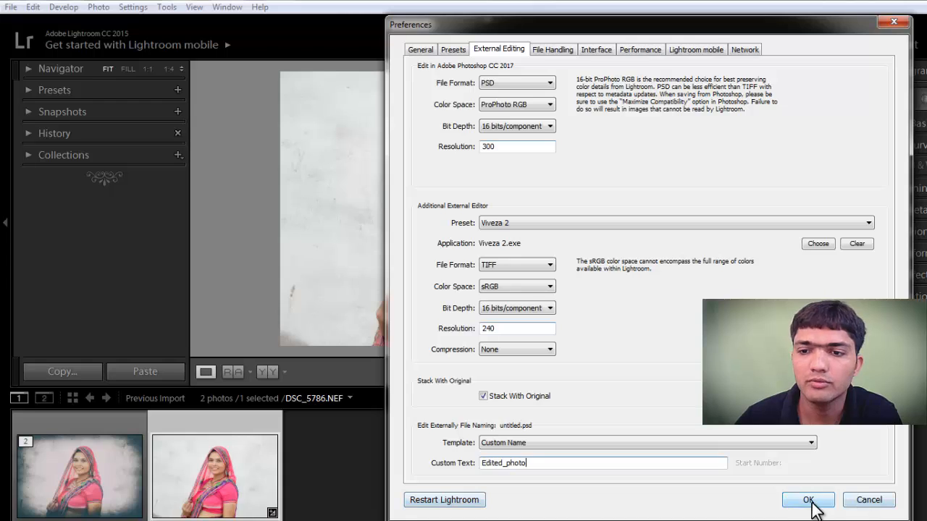
pyautogui.click(809, 501)
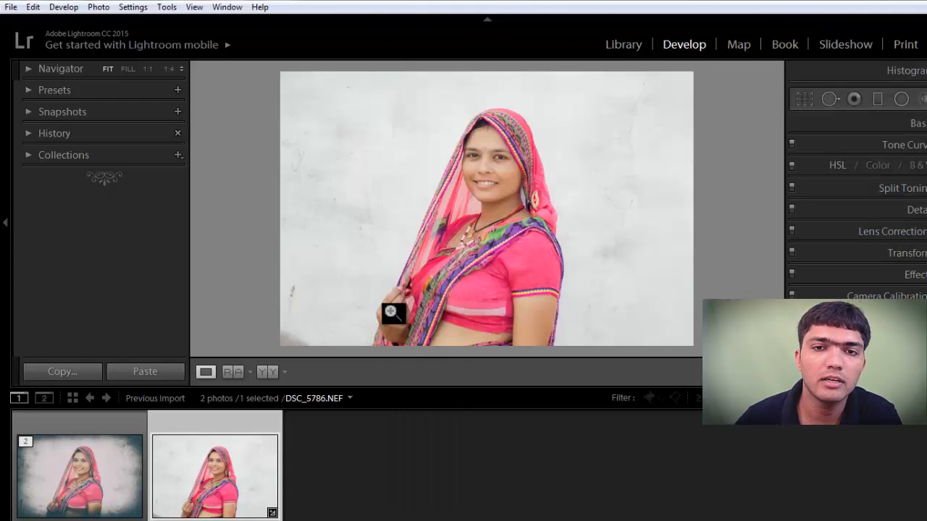
# Pick DSC_5786.NEF in the filmstrip and send it to Photoshop CC 2017 via Photo > Edit In.
pyautogui.click(72, 461)
pyautogui.click(200, 471)
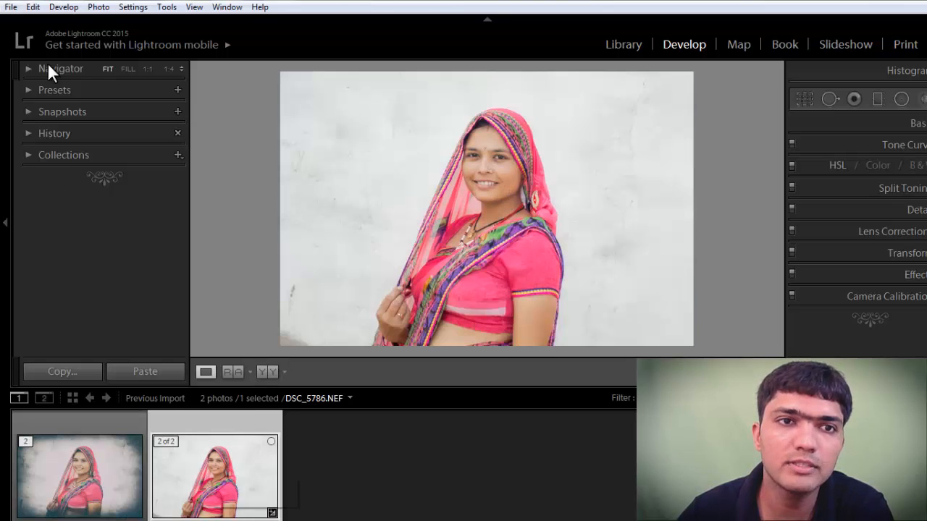
pyautogui.click(99, 7)
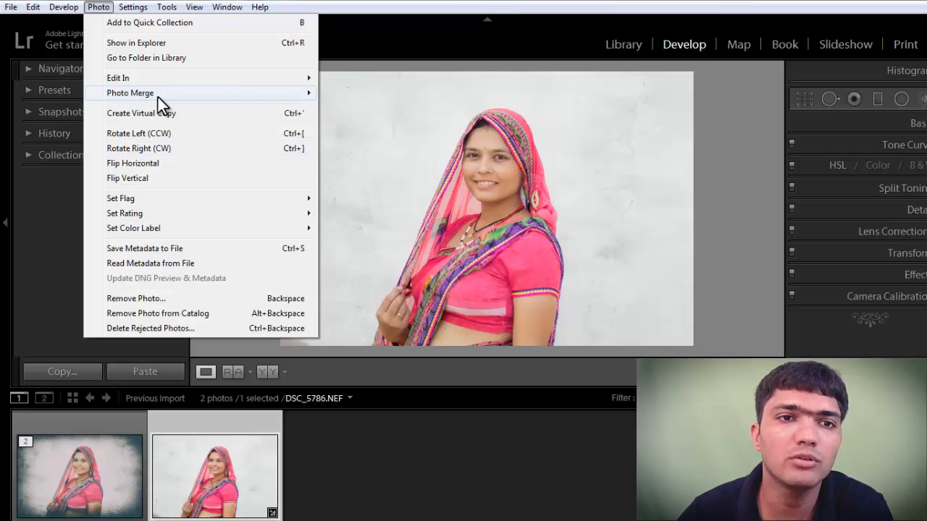
pyautogui.moveTo(154, 79)
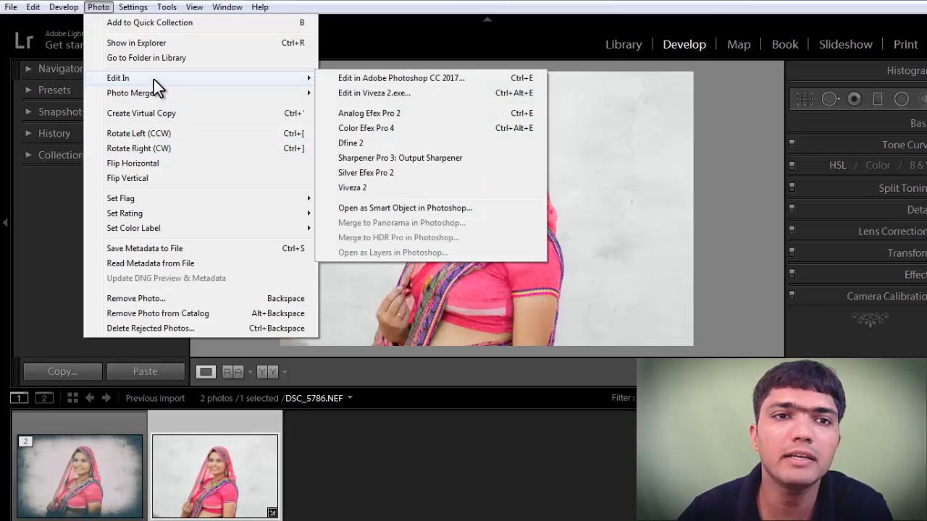
pyautogui.click(460, 76)
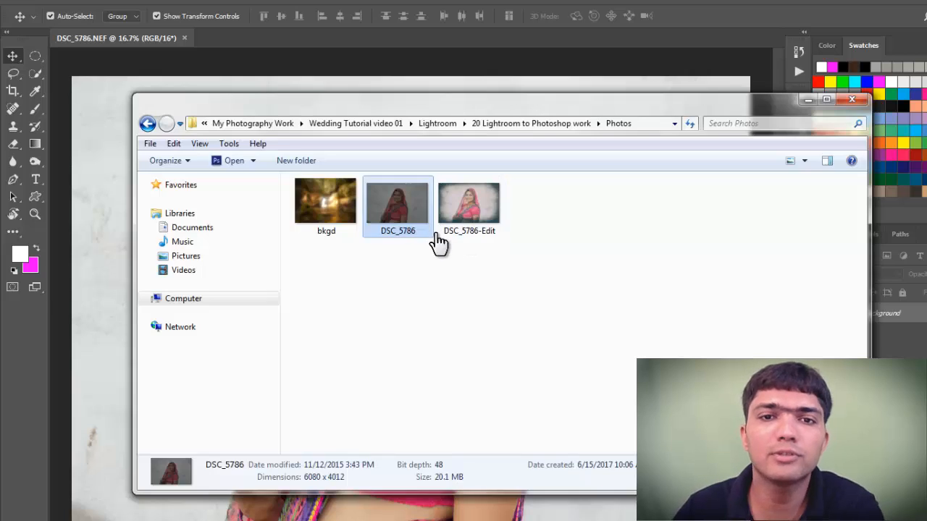
# Select DSC_5786-Edit and then DSC_5786 in the Photos folder to view their details.
pyautogui.click(499, 231)
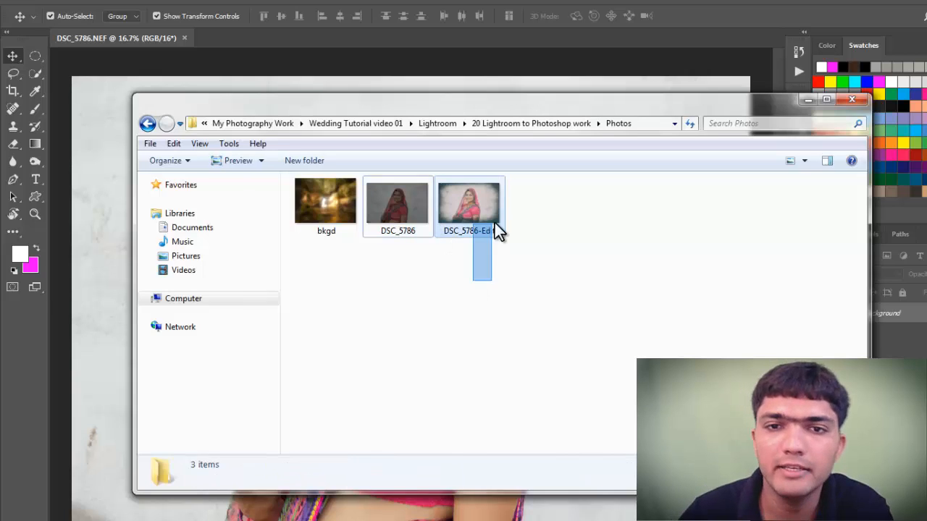
pyautogui.moveTo(498, 232); pyautogui.dragTo(501, 231)
pyautogui.moveTo(547, 191); pyautogui.dragTo(467, 250)
pyautogui.moveTo(518, 265); pyautogui.dragTo(546, 276)
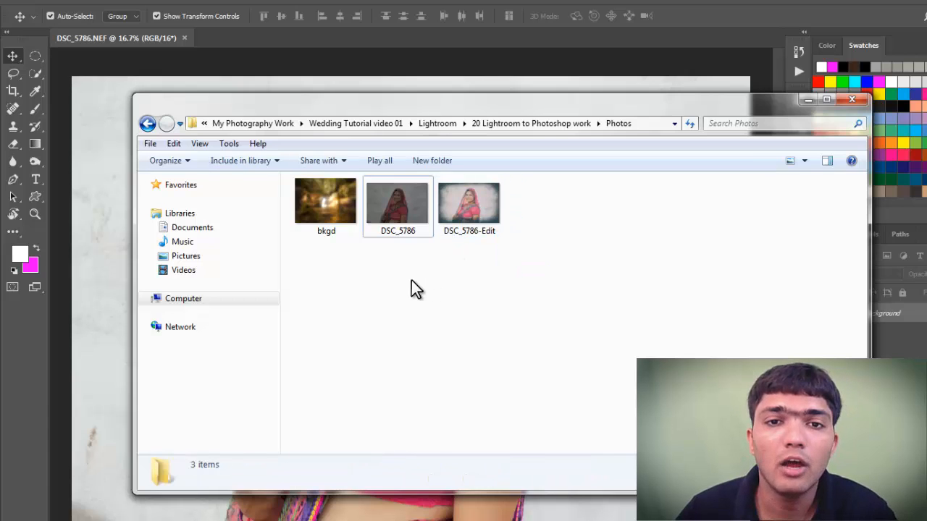
pyautogui.moveTo(391, 279); pyautogui.dragTo(375, 173)
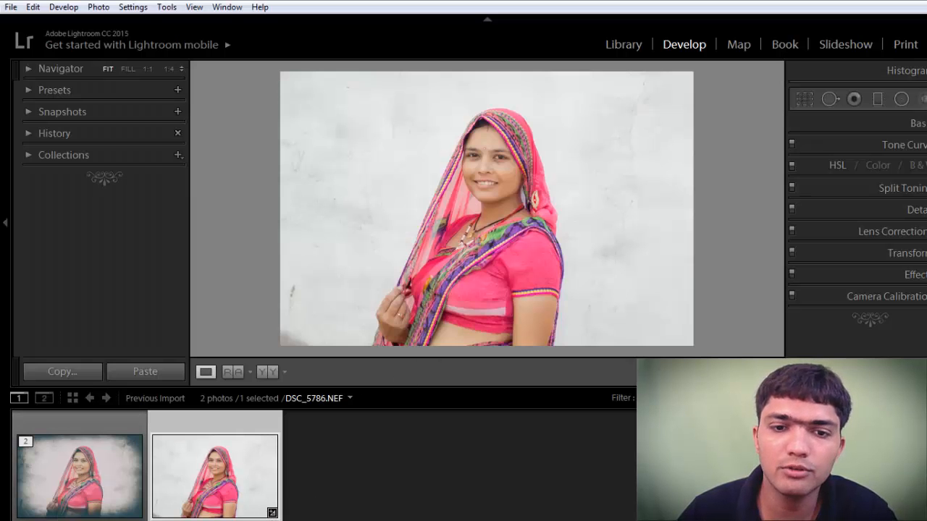
# Bring the Photos folder forward, check DSC_5786, bkgd and DSC_5786-Edit, and toggle with Photoshop.
pyautogui.click(236, 485)
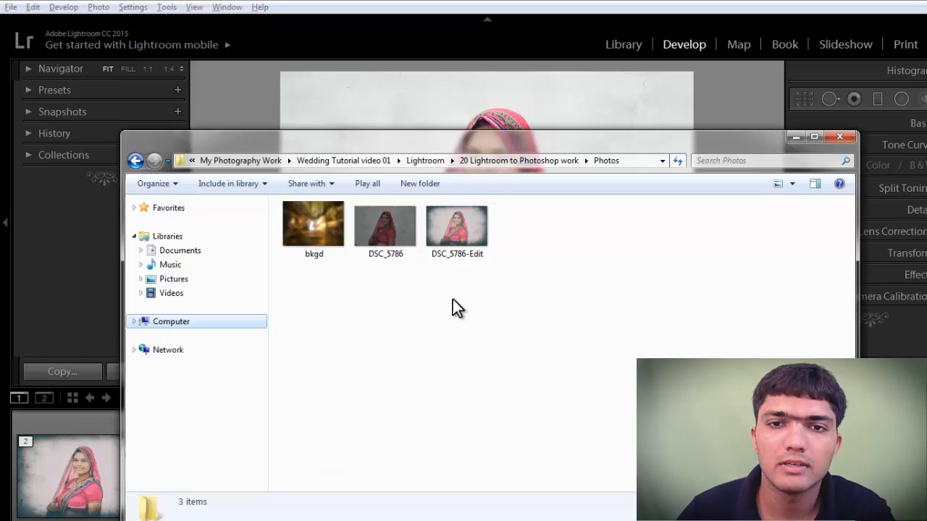
pyautogui.click(387, 230)
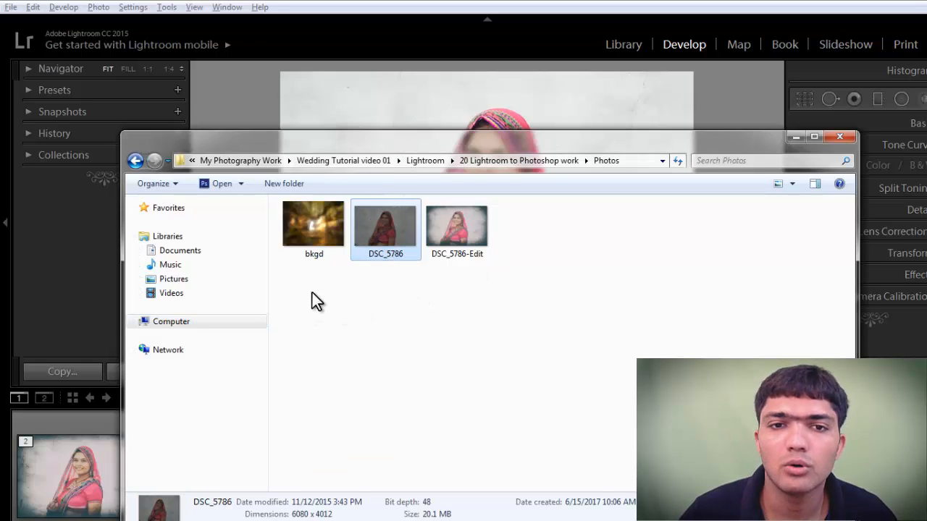
pyautogui.moveTo(316, 281); pyautogui.dragTo(307, 246)
pyautogui.moveTo(450, 279)
pyautogui.mouseDown()
pyautogui.moveTo(478, 243)
pyautogui.moveTo(509, 227)
pyautogui.moveTo(468, 275)
pyautogui.mouseUp()
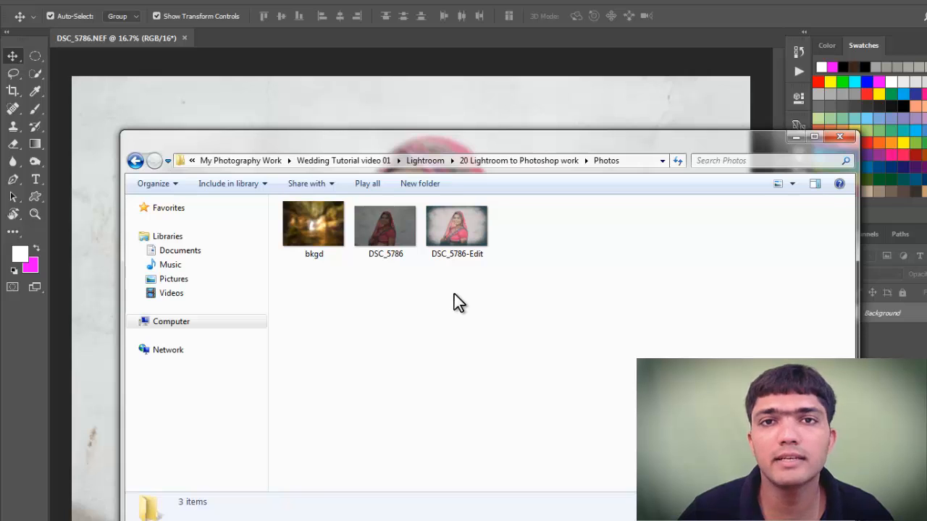
pyautogui.click(449, 106)
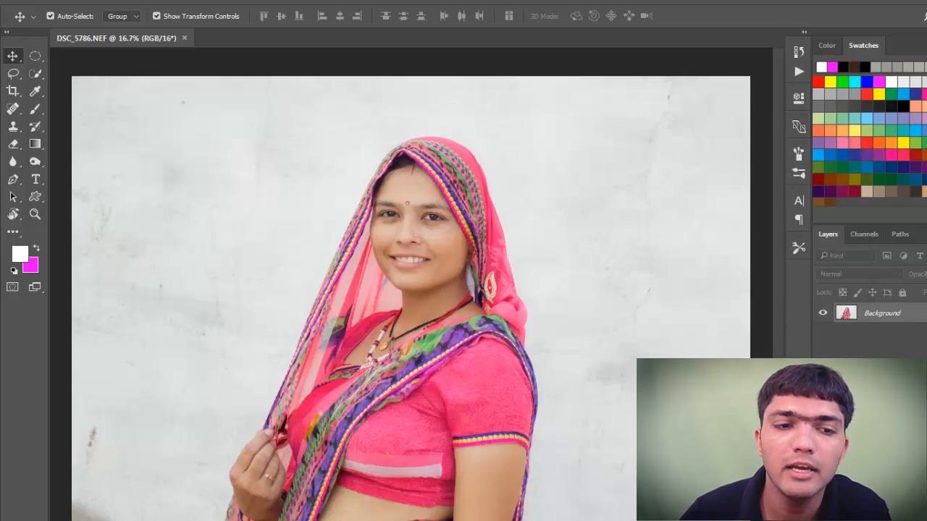
pyautogui.hotkey('alt', 'Tab')
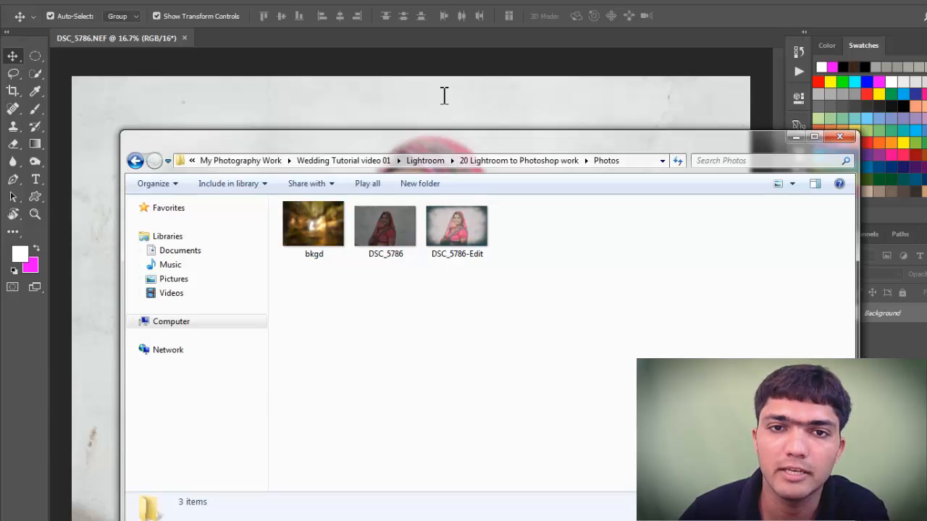
# Select the white wall with Quick Selection, extending the selection out to the scarf's edge.
pyautogui.click(386, 109)
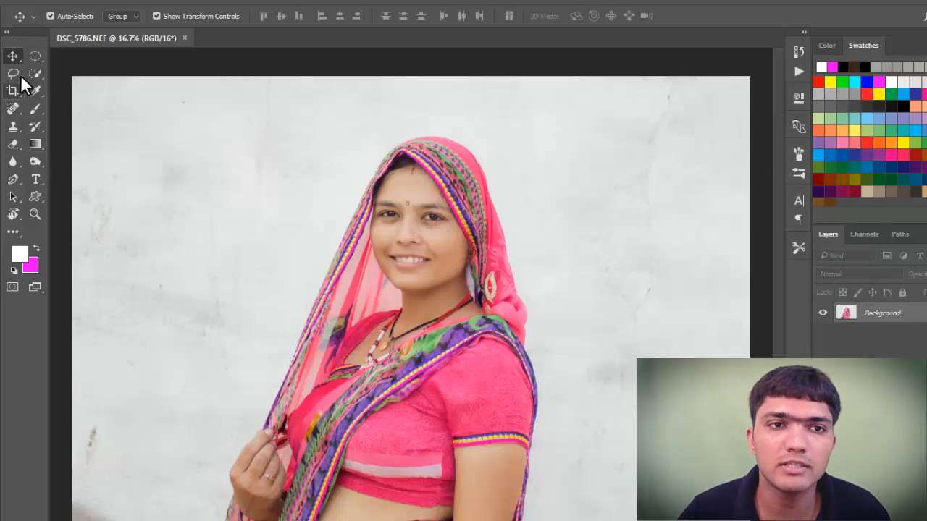
pyautogui.moveTo(35, 73); pyautogui.dragTo(73, 79)
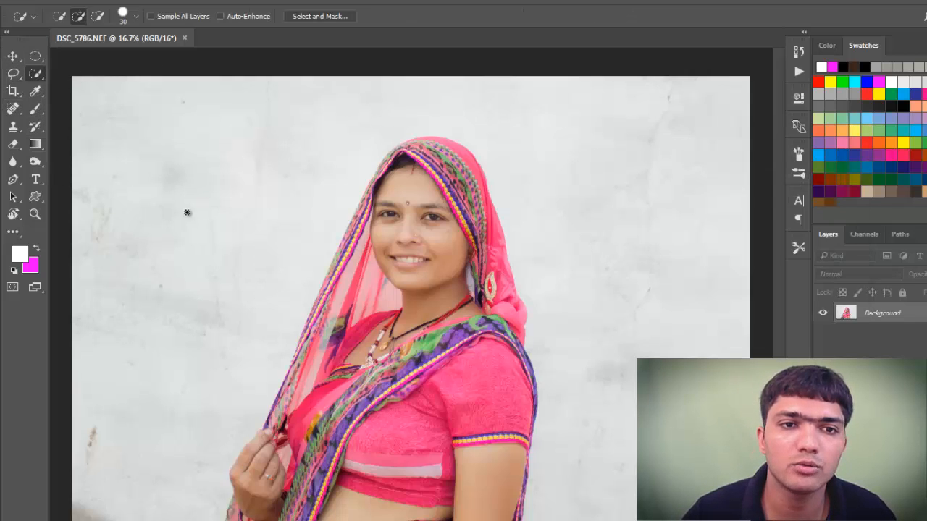
pyautogui.moveTo(145, 304); pyautogui.dragTo(97, 427)
pyautogui.moveTo(593, 167)
pyautogui.mouseDown()
pyautogui.moveTo(624, 261)
pyautogui.moveTo(629, 366)
pyautogui.mouseUp()
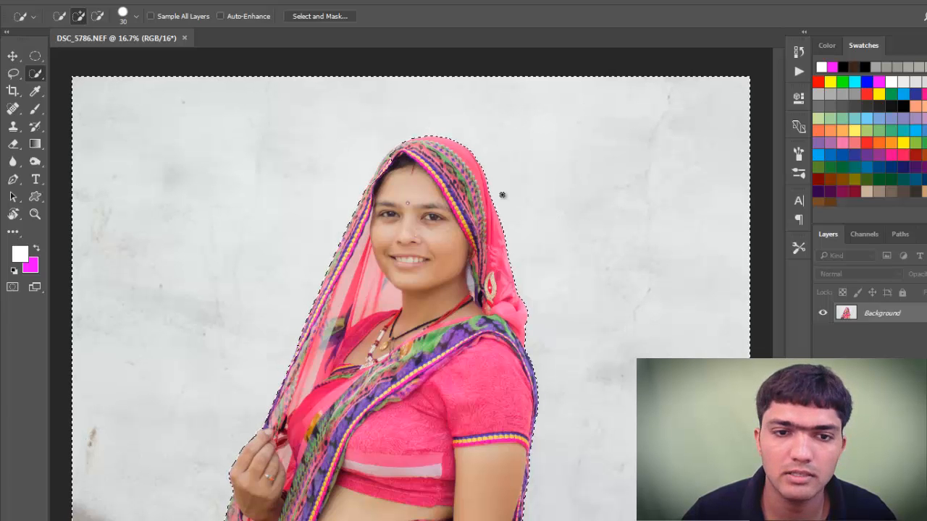
pyautogui.scroll(5, 395, 158)
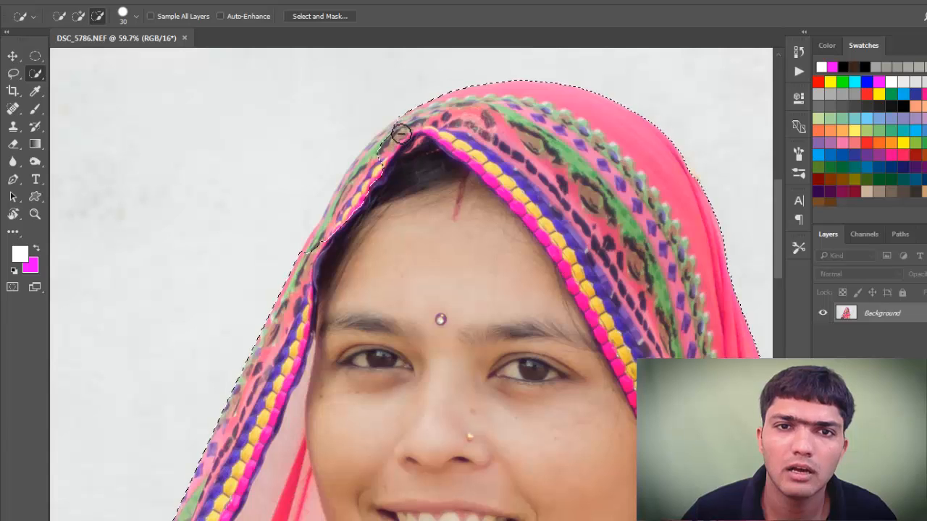
pyautogui.moveTo(391, 137)
pyautogui.mouseDown()
pyautogui.moveTo(317, 248)
pyautogui.moveTo(323, 237)
pyautogui.mouseUp()
pyautogui.scroll(-6, 322, 237)
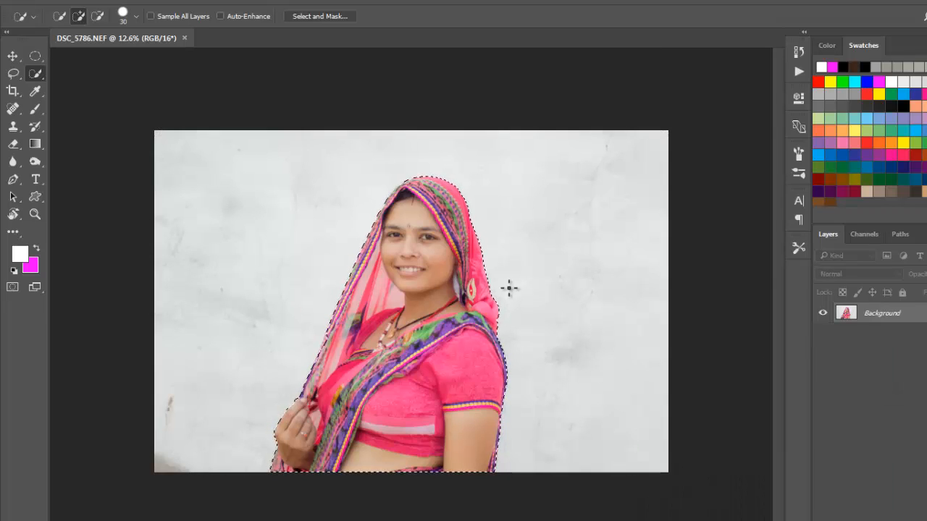
# Feather the selection by 5 and add a layer mask to hide the wall.
pyautogui.hotkey('shift', 'F6')
pyautogui.write('5')
pyautogui.press('Return')
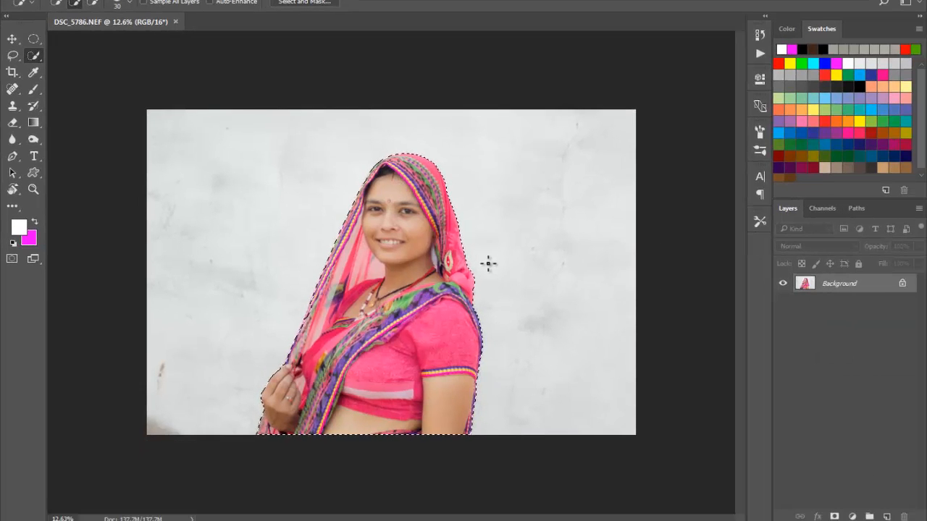
pyautogui.click(834, 517)
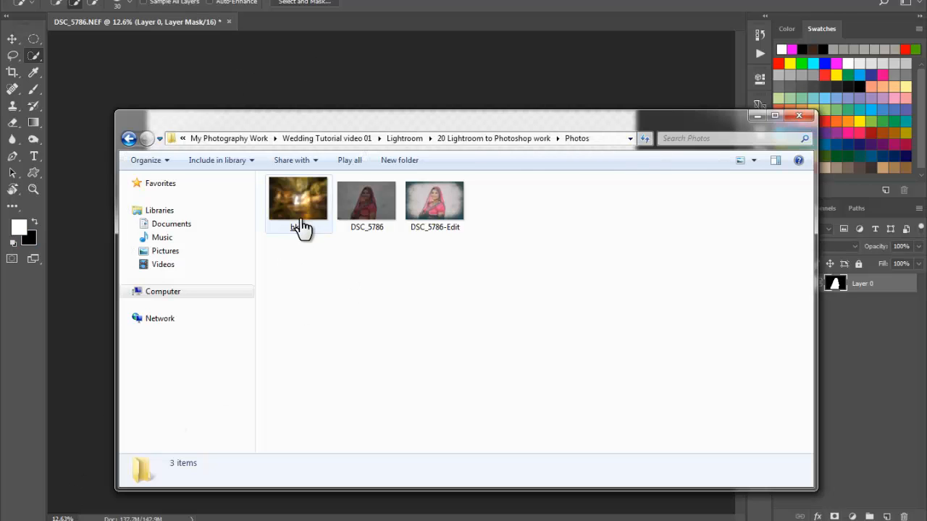
# Drag bkgd into the document, accept the depth warning, and scale it to fill the canvas.
pyautogui.moveTo(302, 221); pyautogui.dragTo(387, 3)
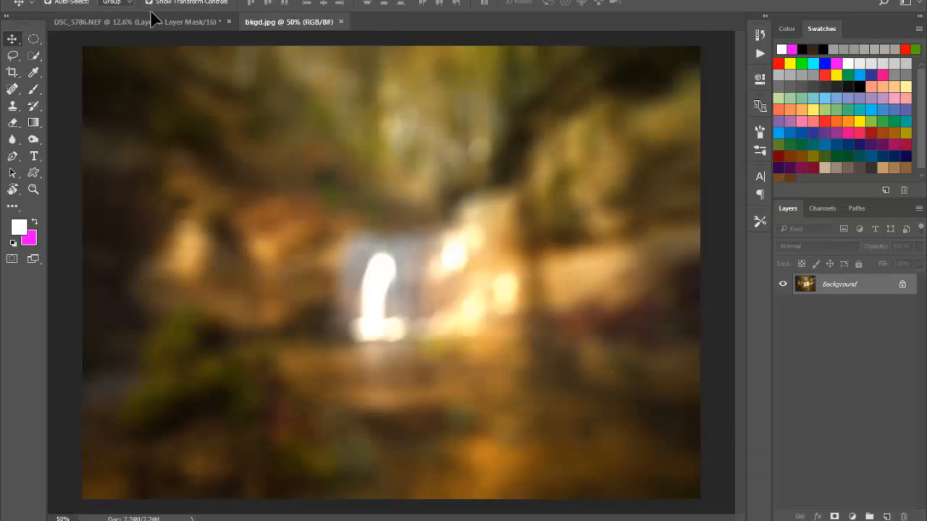
pyautogui.moveTo(145, 21); pyautogui.dragTo(304, 184)
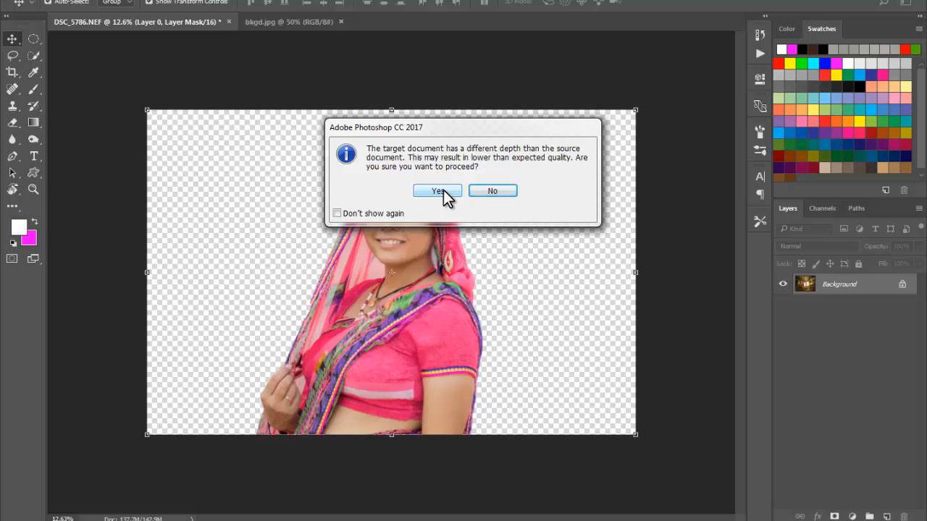
pyautogui.click(437, 191)
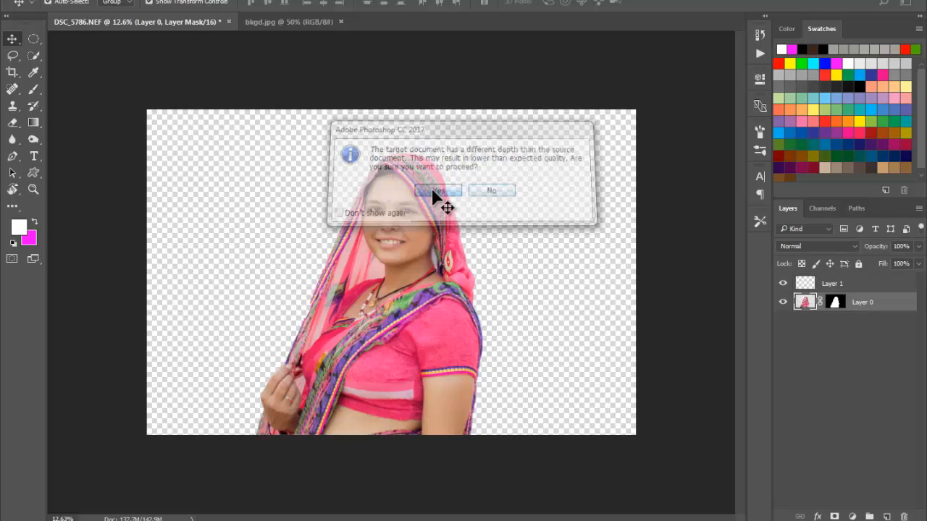
pyautogui.moveTo(339, 193); pyautogui.dragTo(242, 140)
pyautogui.moveTo(306, 224); pyautogui.dragTo(638, 434)
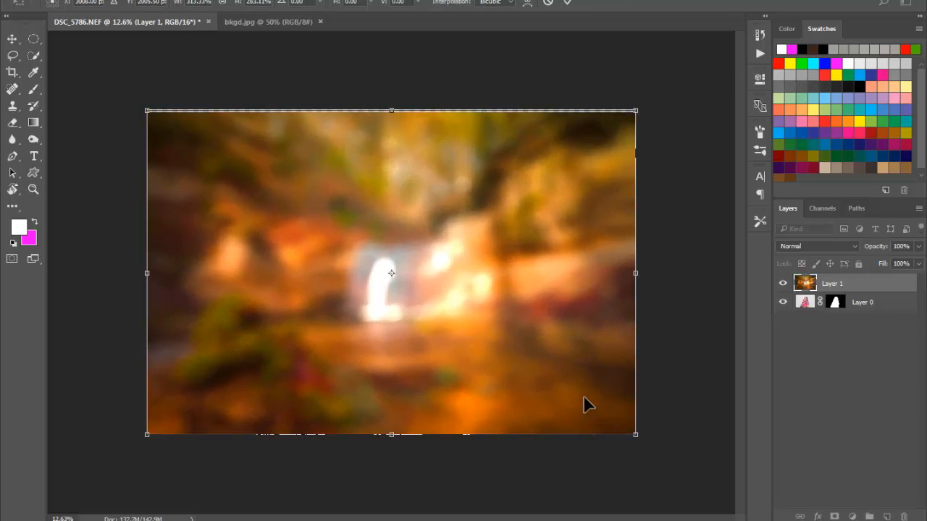
pyautogui.press('Return')
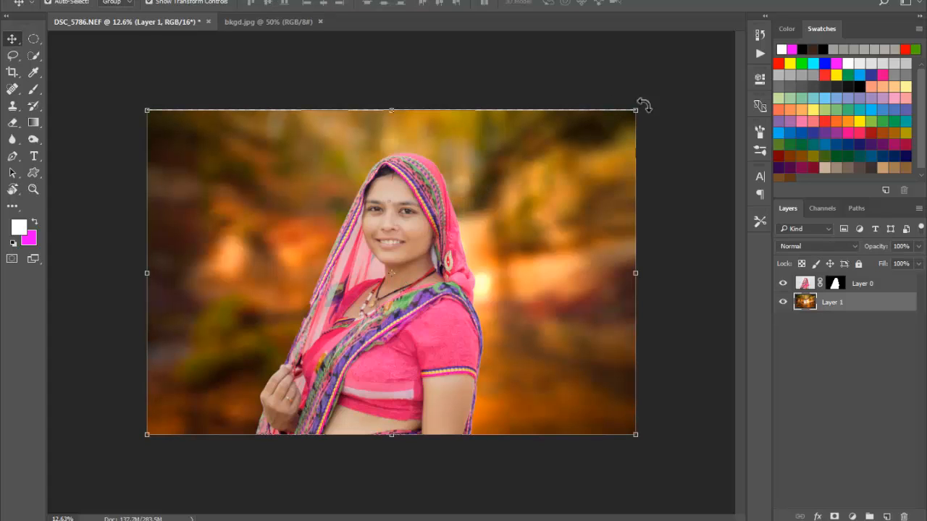
# Enlarge the background slightly, then shift the woman right, scale her to about 119% and tilt her.
pyautogui.moveTo(636, 109); pyautogui.dragTo(645, 104)
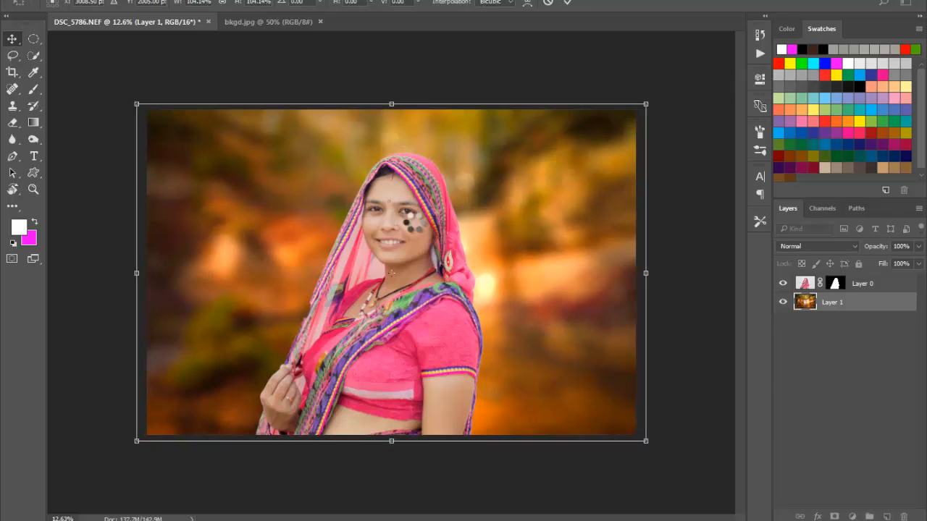
pyautogui.click(399, 245)
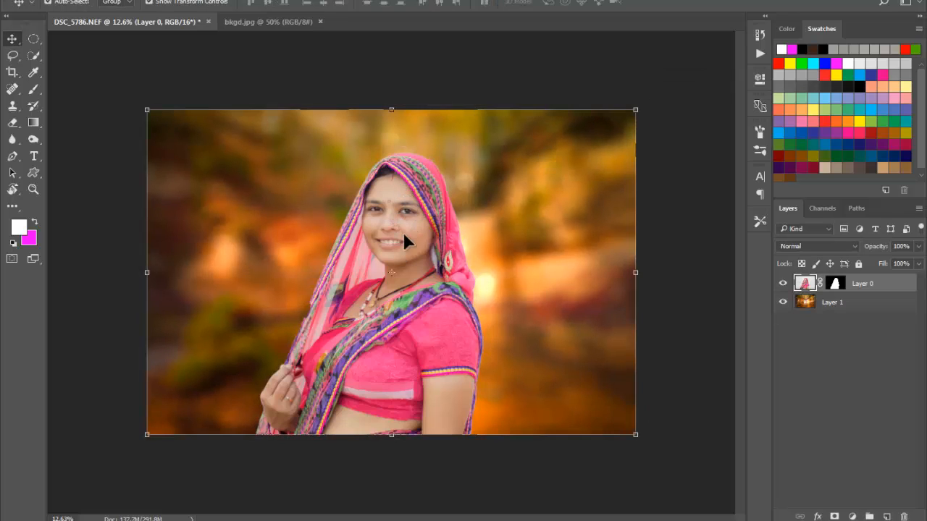
pyautogui.moveTo(405, 228); pyautogui.dragTo(521, 230)
pyautogui.hotkey('ctrl', 't')
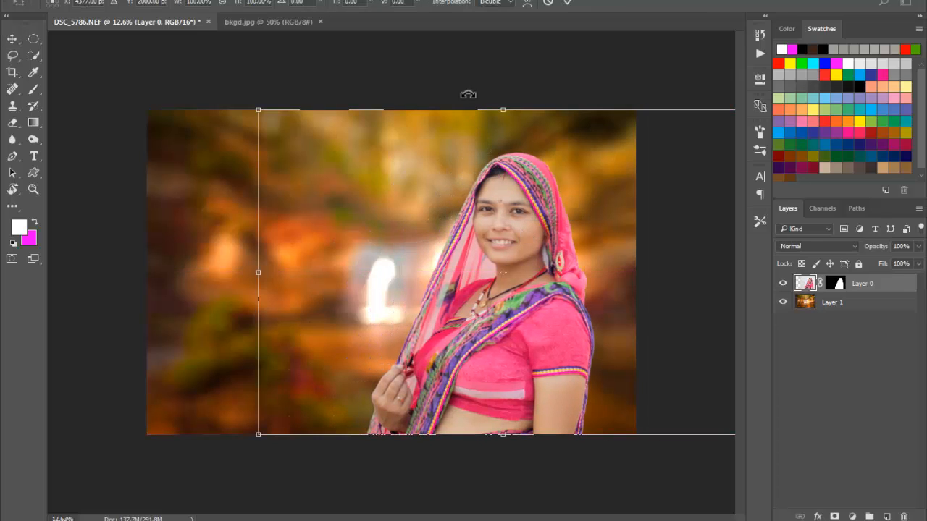
pyautogui.moveTo(257, 109); pyautogui.dragTo(200, 87)
pyautogui.moveTo(137, 184); pyautogui.dragTo(133, 213)
pyautogui.moveTo(431, 238); pyautogui.dragTo(429, 239)
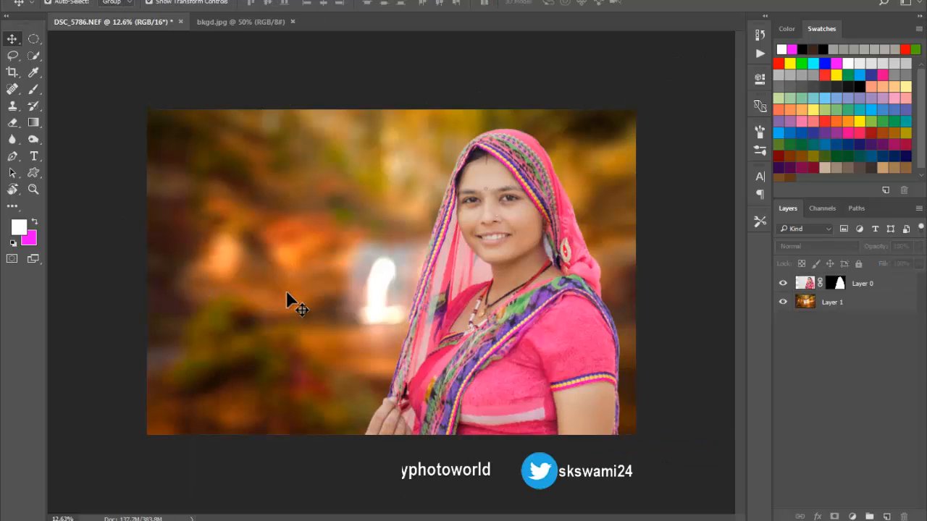
# Apply Color Balance to the woman's layer with Yellow–Blue set to +2.
pyautogui.click(499, 239)
pyautogui.hotkey('ctrl', 'b')
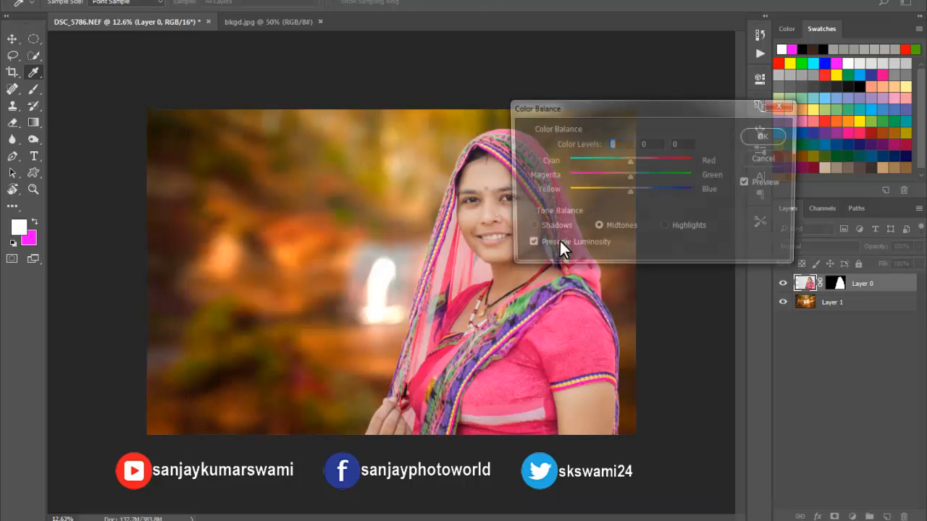
pyautogui.moveTo(630, 193); pyautogui.dragTo(632, 190)
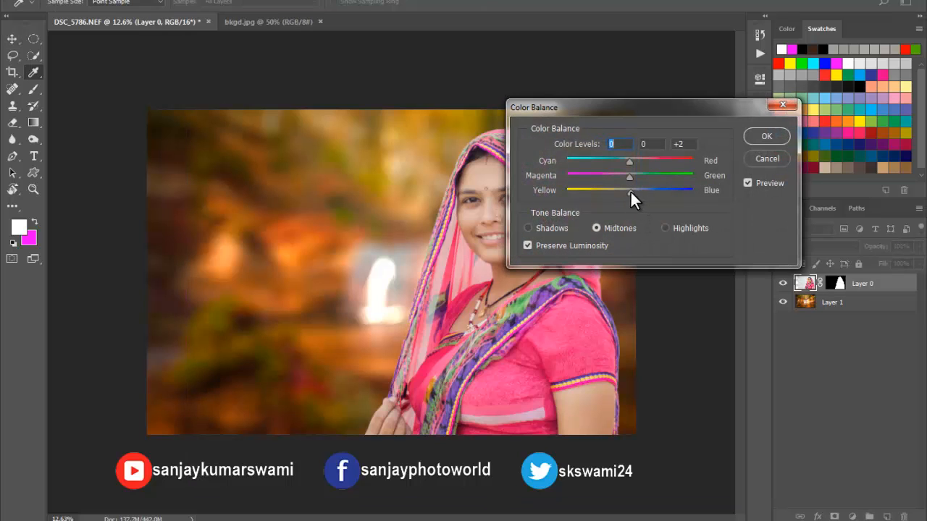
pyautogui.click(746, 141)
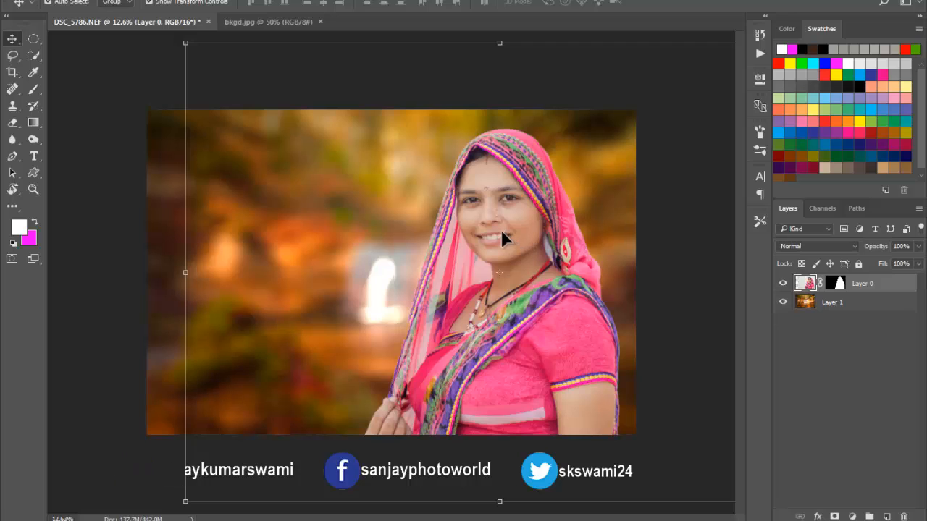
# Apply Levels to the woman, raising the white input to 245.
pyautogui.hotkey('ctrl', 'l')
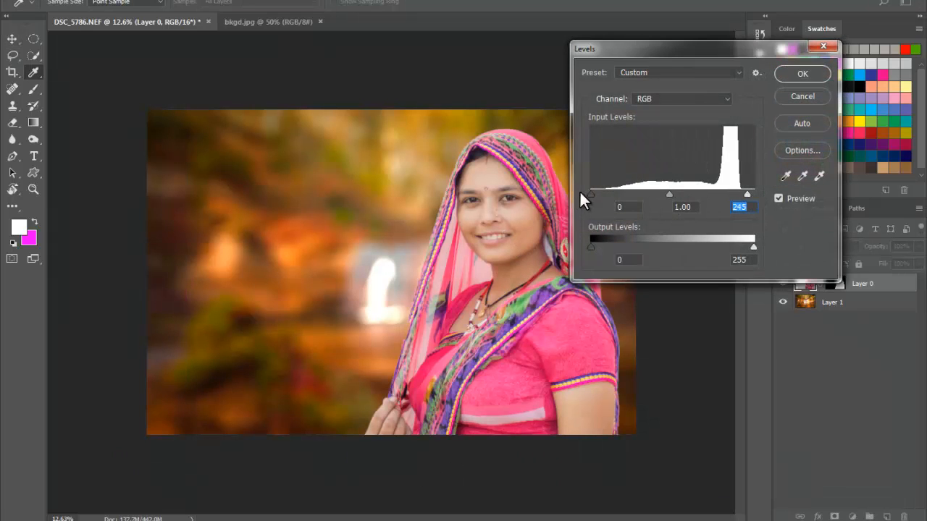
pyautogui.moveTo(590, 194); pyautogui.dragTo(596, 191)
pyautogui.press('Return')
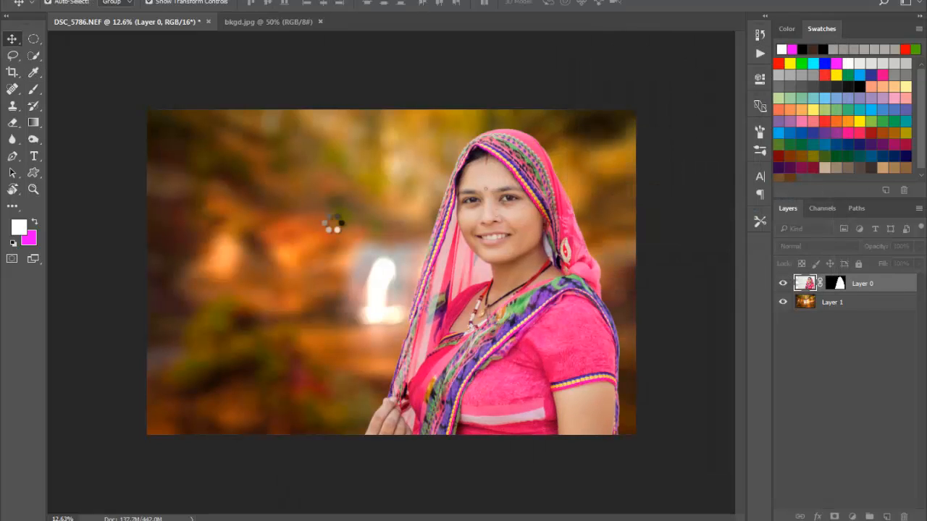
# Add a two-line caption reading 'Photo by' and the photographer's name on the left of the photo.
pyautogui.press('t')
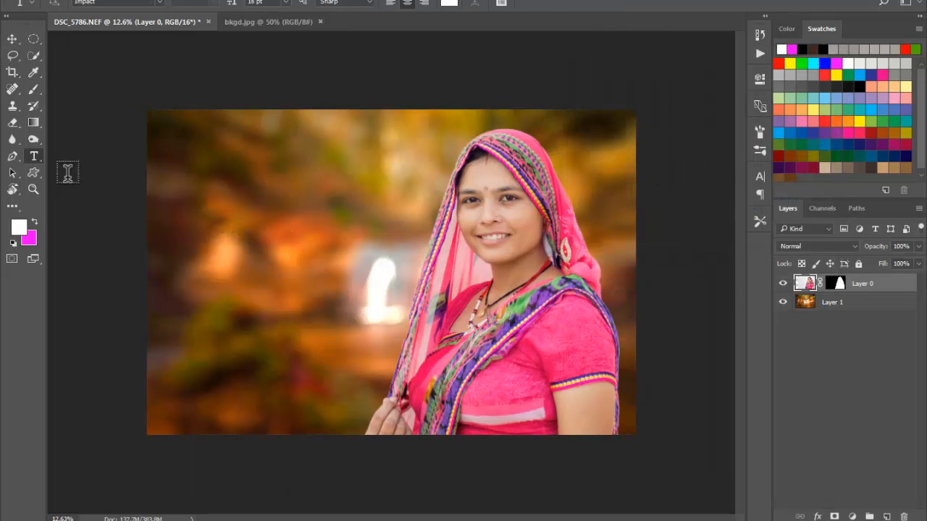
pyautogui.click(297, 255)
pyautogui.write('Photo by G')
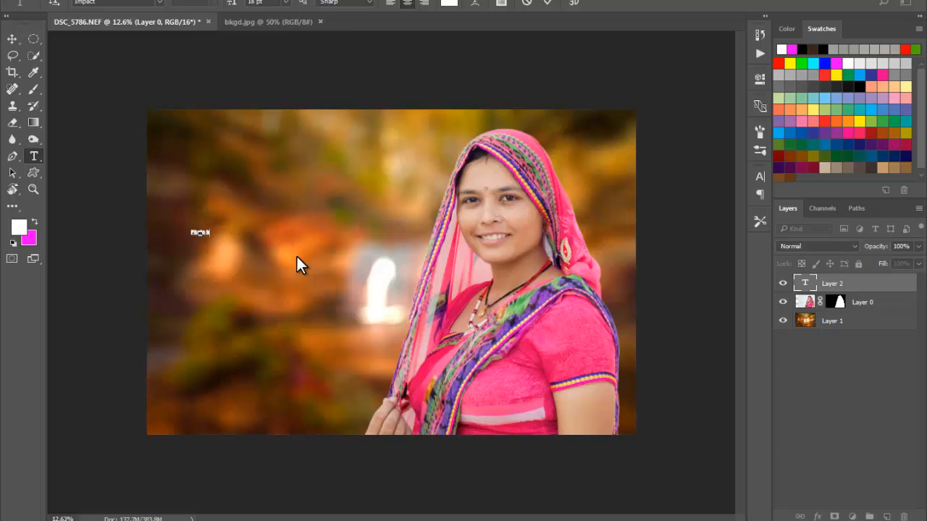
pyautogui.press('BackSpace')
pyautogui.press('Return')
pyautogui.write('Sonia')
pyautogui.write('y Kumar Swami')
pyautogui.hotkey('ctrl', 'Return')
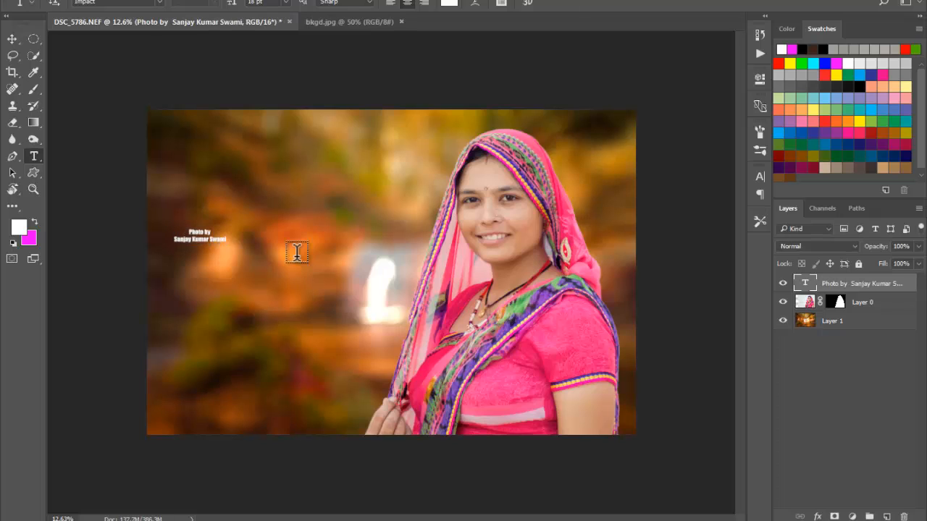
# Enlarge and tilt the caption into the lower left and confirm its layer name.
pyautogui.hotkey('ctrl', 't')
pyautogui.moveTo(257, 210); pyautogui.dragTo(289, 196)
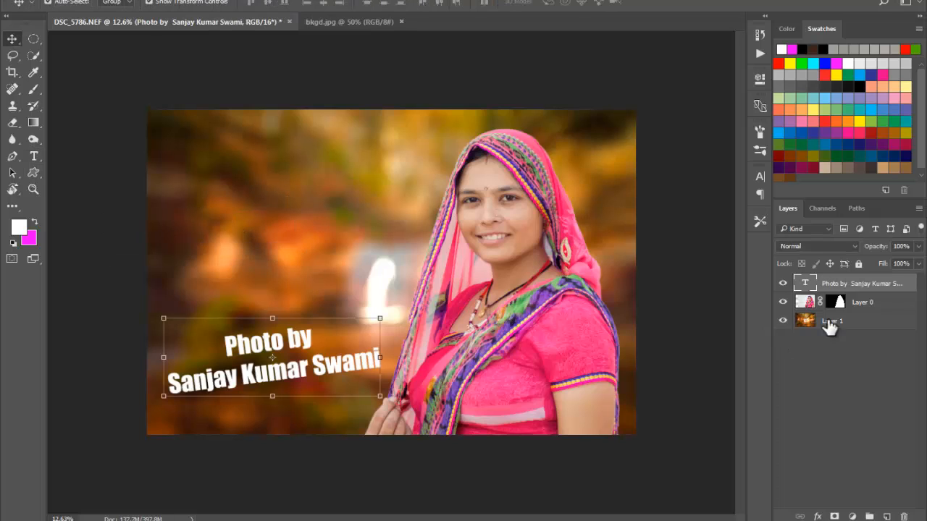
pyautogui.doubleClick(905, 283)
pyautogui.press('Return')
pyautogui.doubleClick(911, 285)
# Give the caption Drop Shadow, Stroke and a pink Color Overlay, then fit the image on screen.
pyautogui.click(334, 269)
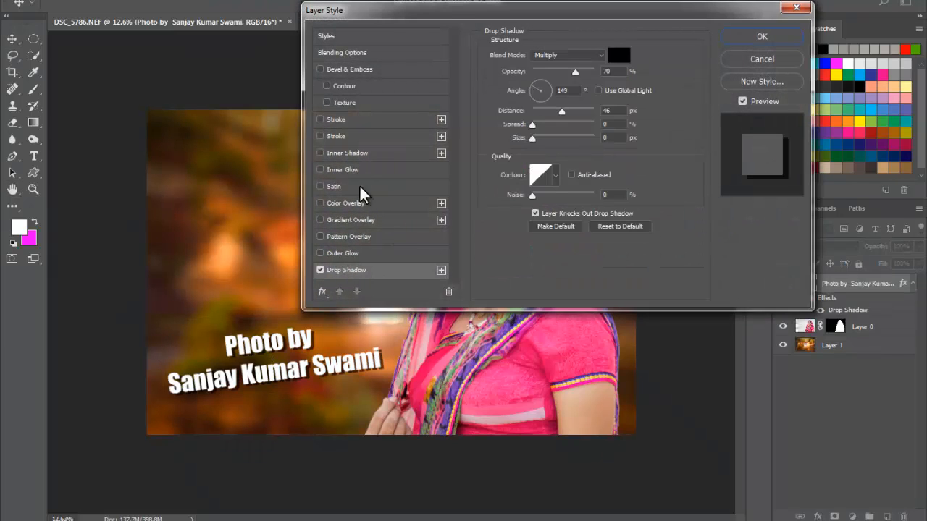
pyautogui.click(345, 140)
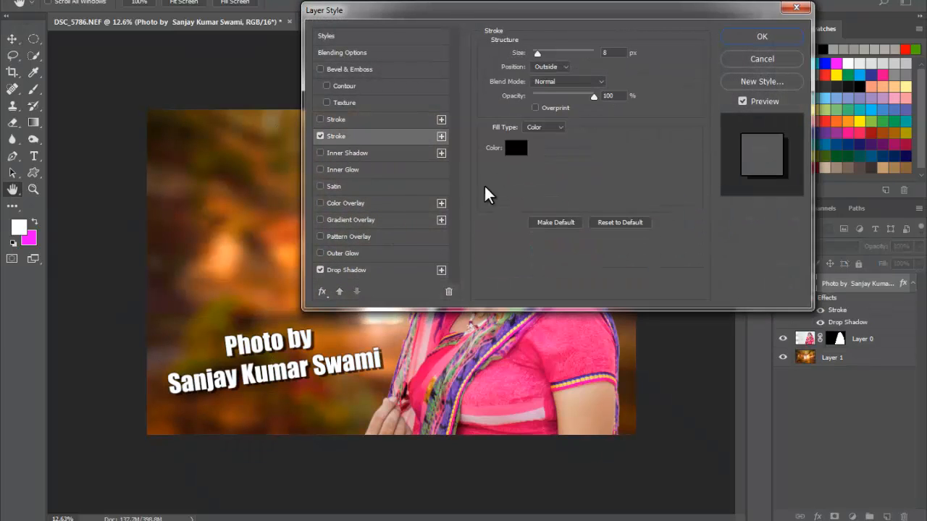
pyautogui.click(335, 205)
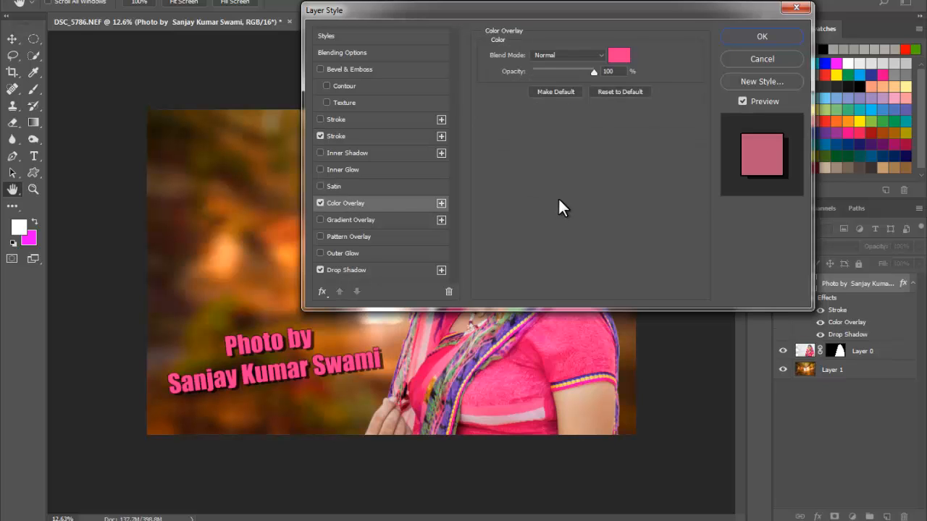
pyautogui.click(617, 57)
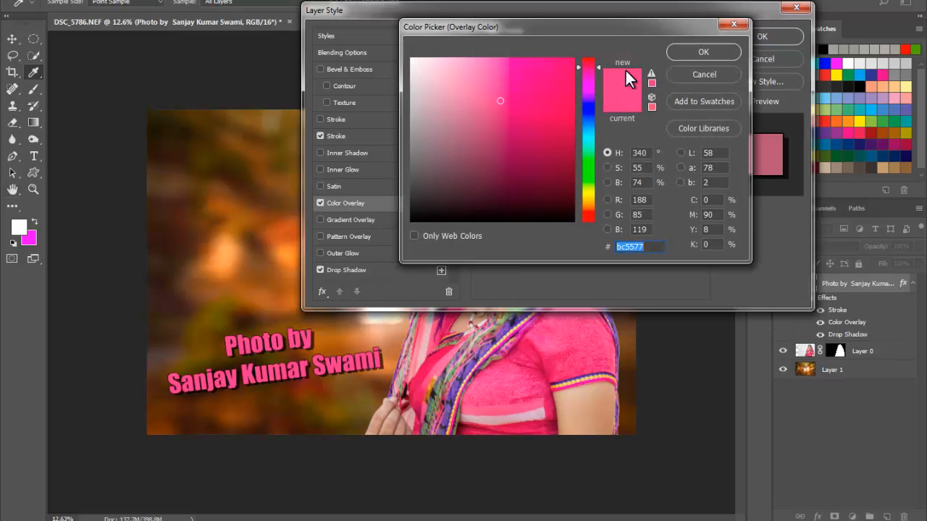
pyautogui.click(700, 56)
pyautogui.click(754, 35)
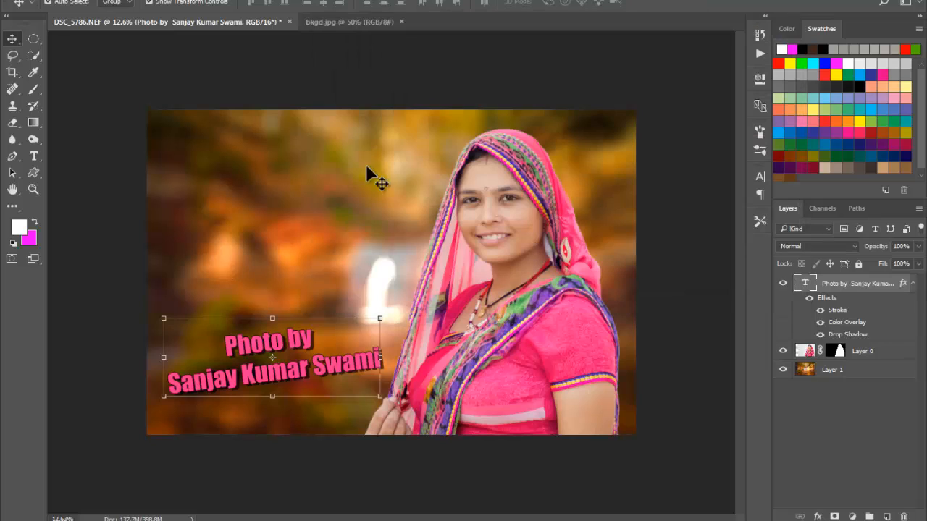
pyautogui.click(442, 76)
pyautogui.hotkey('ctrl', '-')
pyautogui.hotkey('ctrl', '0')
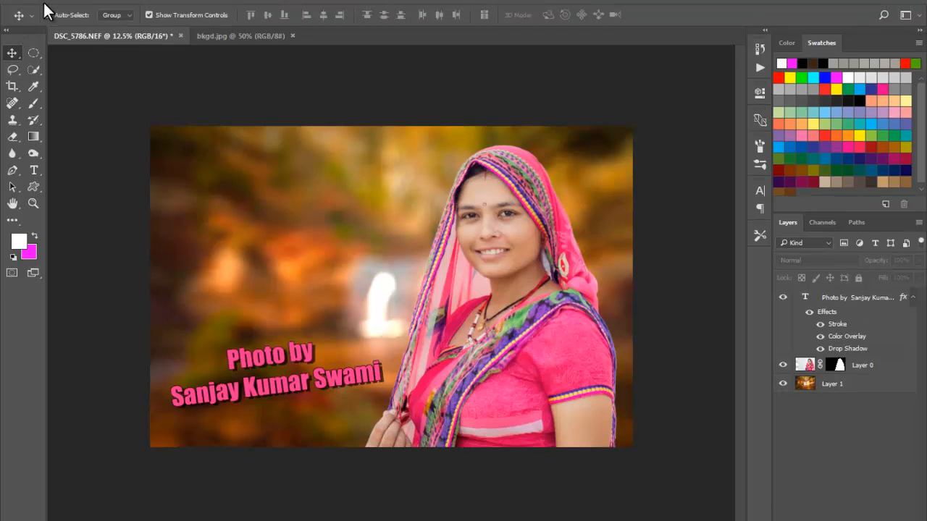
# Save the composite as Edited_photo.psd and check the Photos folder before returning to Photoshop.
pyautogui.click(36, 9)
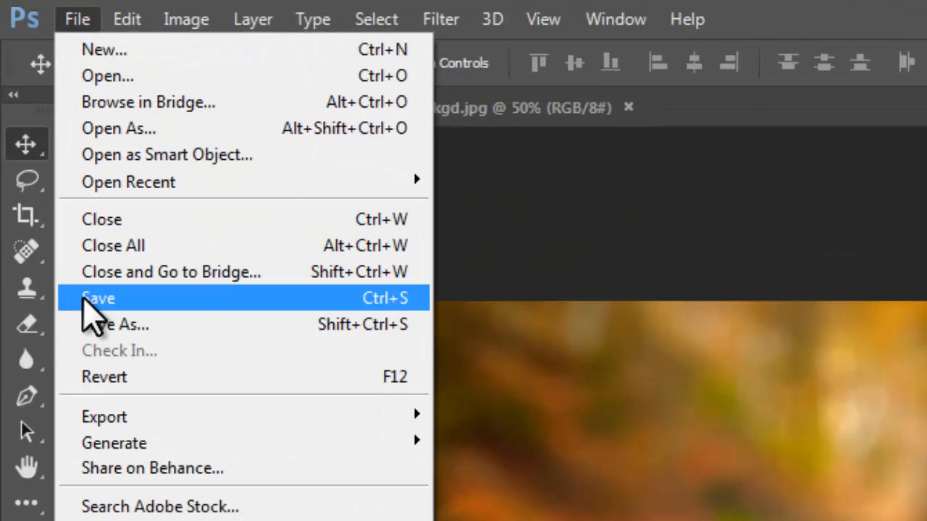
pyautogui.click(84, 297)
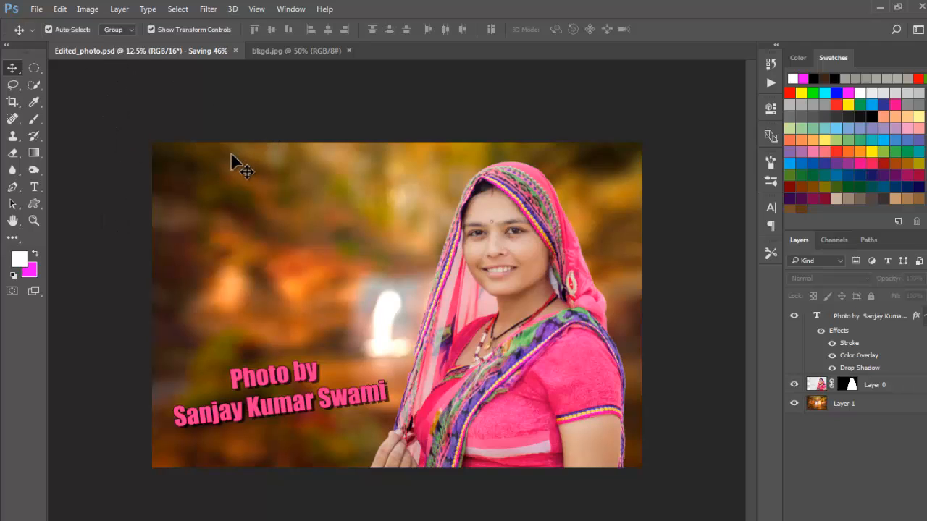
pyautogui.hotkey('alt', 'Tab')
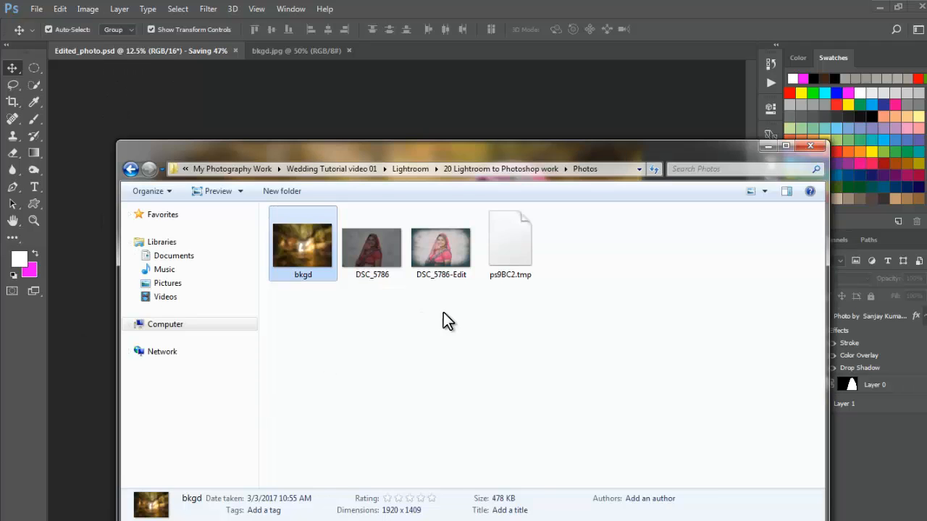
pyautogui.click(471, 314)
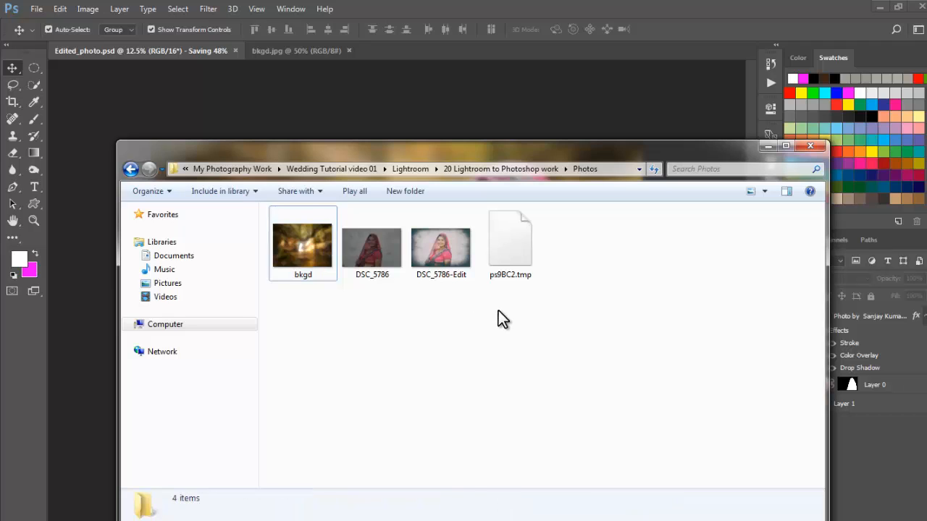
pyautogui.click(536, 274)
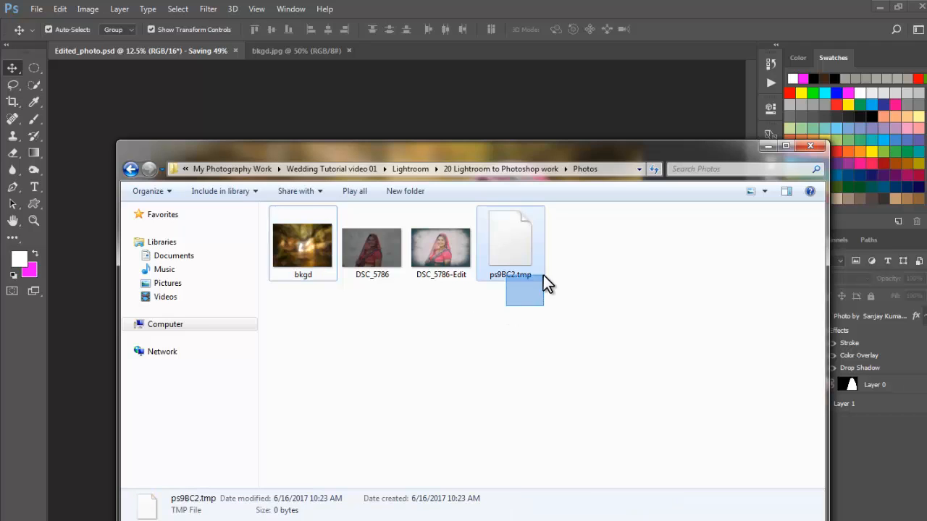
pyautogui.click(475, 110)
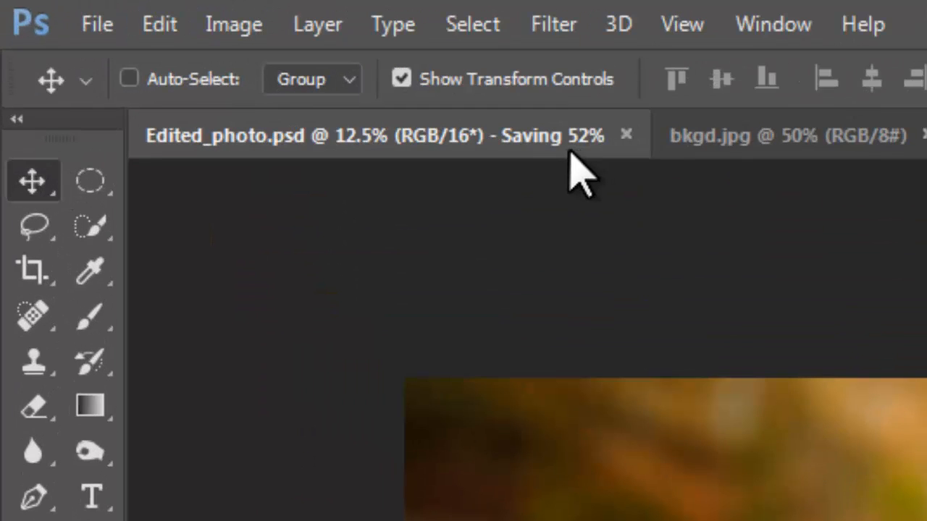
pyautogui.press('ctrl')
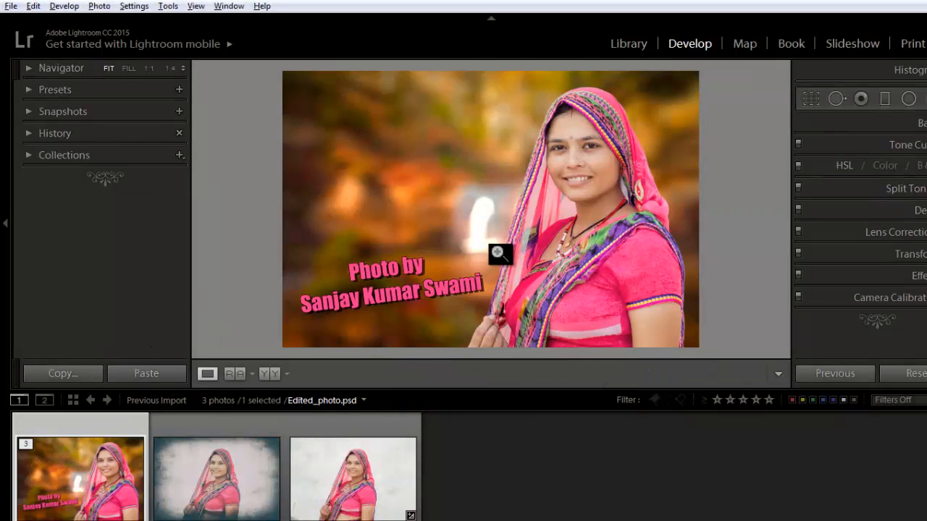
# Show Edited_photo.psd in Explorer with Ctrl+R twice, selecting it in the Photos folder each time.
pyautogui.hotkey('ctrl', 'r')
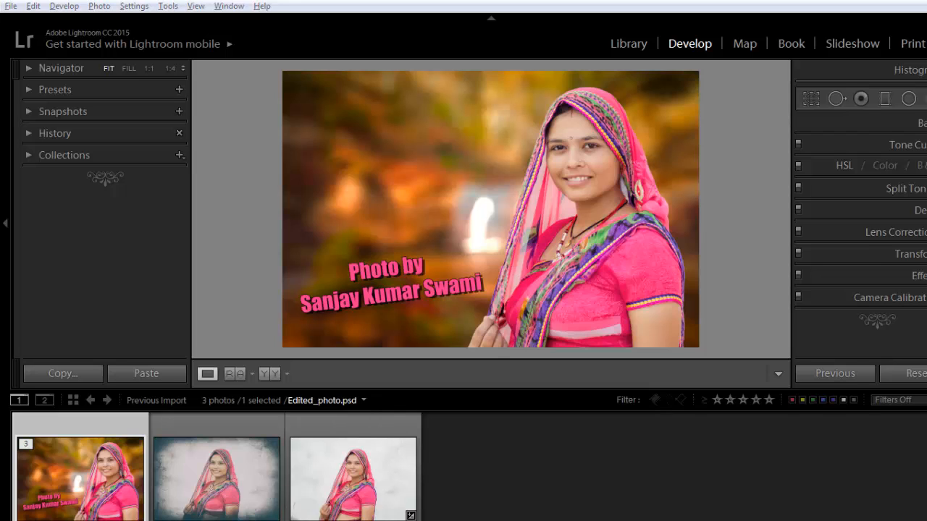
pyautogui.moveTo(535, 302); pyautogui.dragTo(617, 248)
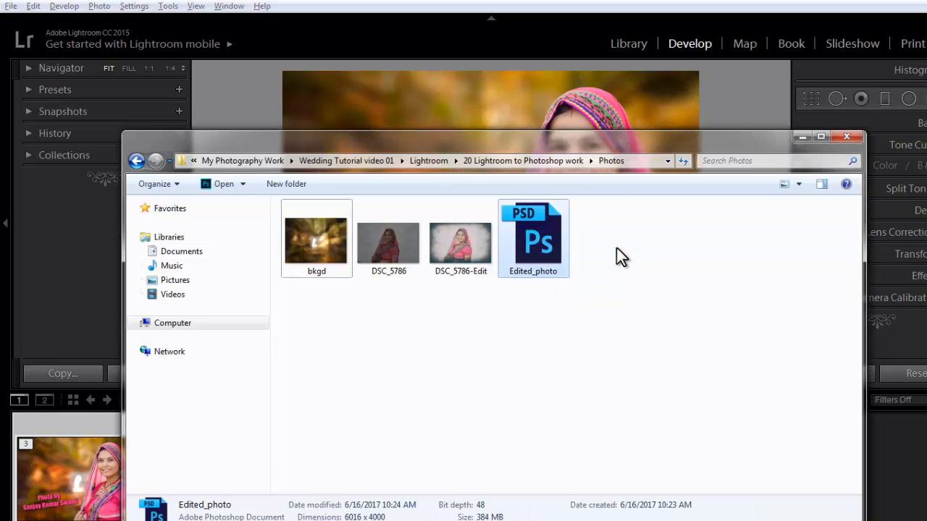
pyautogui.click(433, 4)
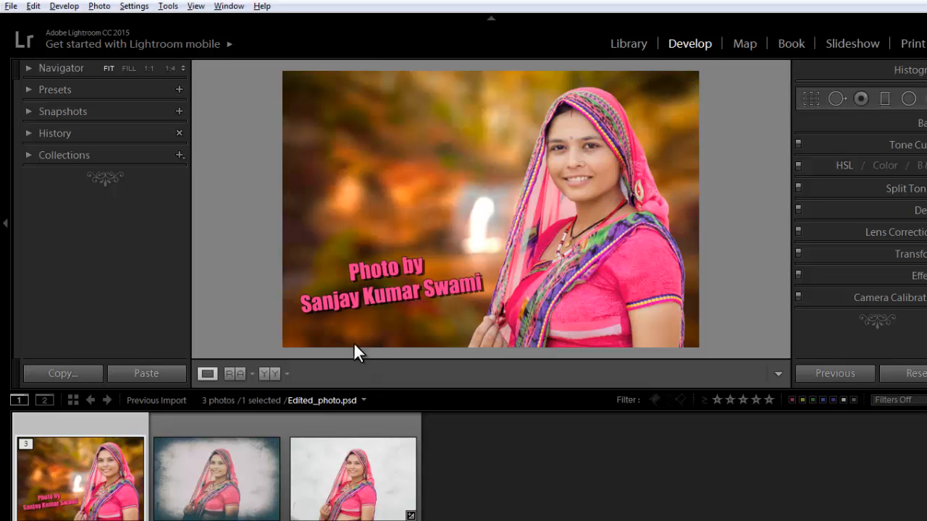
pyautogui.hotkey('ctrl', 'r')
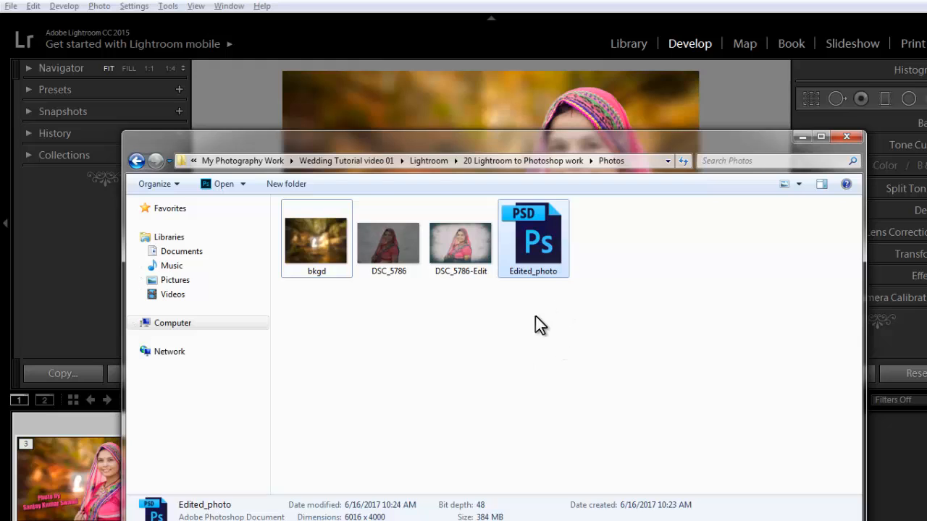
pyautogui.moveTo(536, 316)
pyautogui.mouseDown()
pyautogui.moveTo(613, 235)
pyautogui.moveTo(548, 274)
pyautogui.moveTo(537, 305)
pyautogui.mouseUp()
pyautogui.moveTo(535, 302); pyautogui.dragTo(618, 268)
# Start sending the composite photo to Photoshop for editing, then cancel the Edit Photo dialog.
pyautogui.click(239, 115)
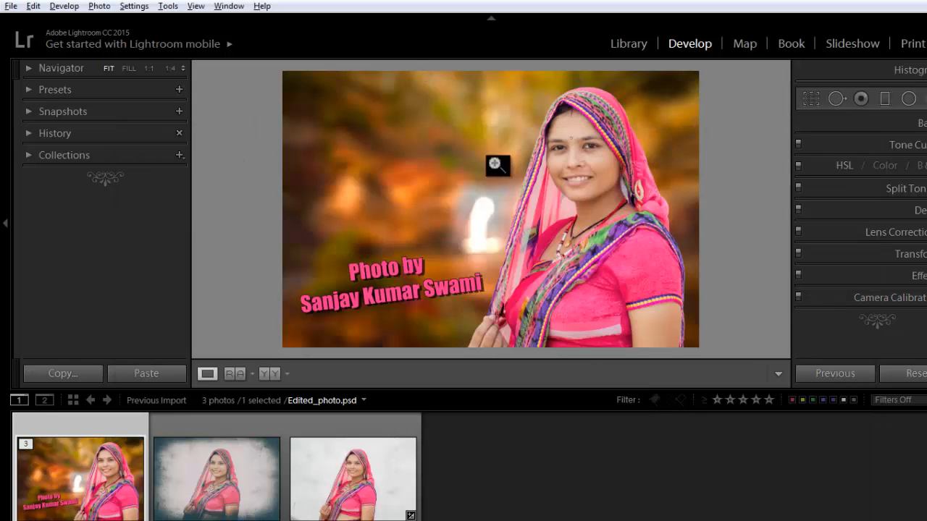
pyautogui.click(99, 6)
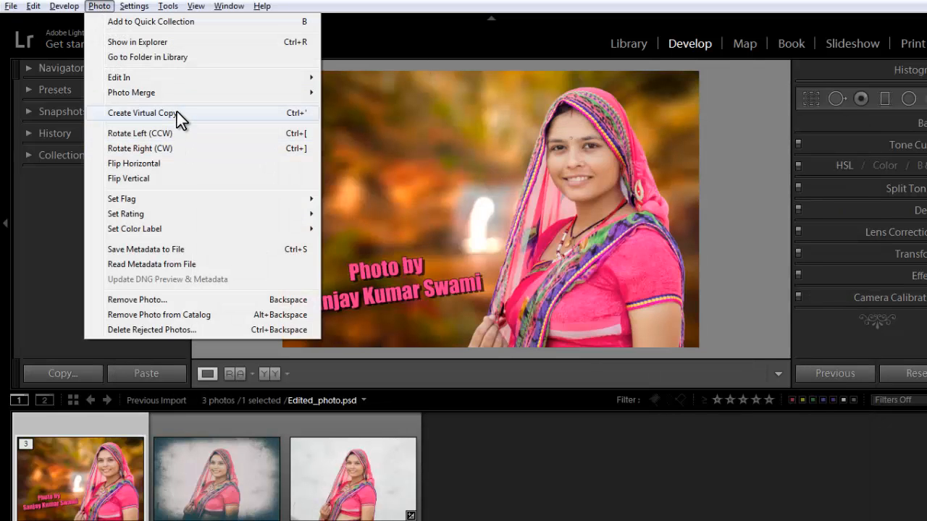
pyautogui.moveTo(173, 74)
pyautogui.click(355, 74)
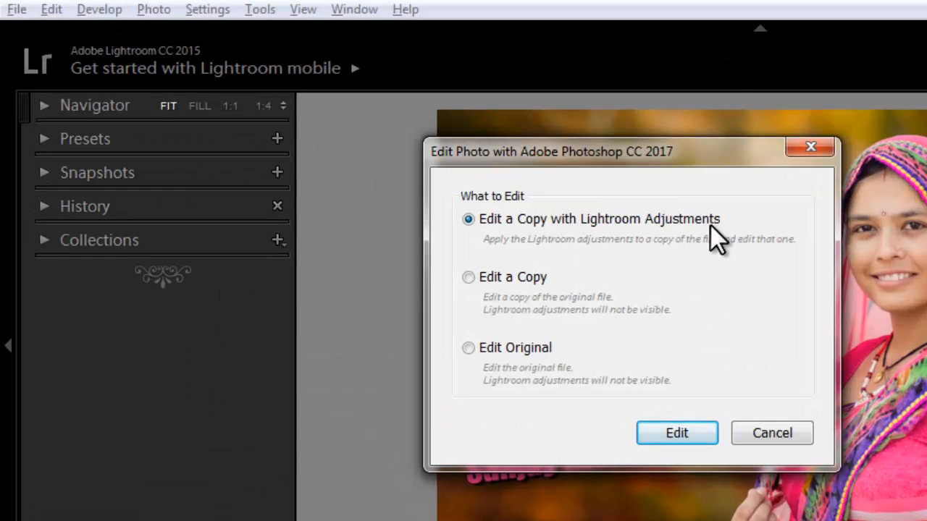
pyautogui.click(499, 283)
# Raise the composite photo's Clarity to +31 in the Basic panel.
pyautogui.click(877, 118)
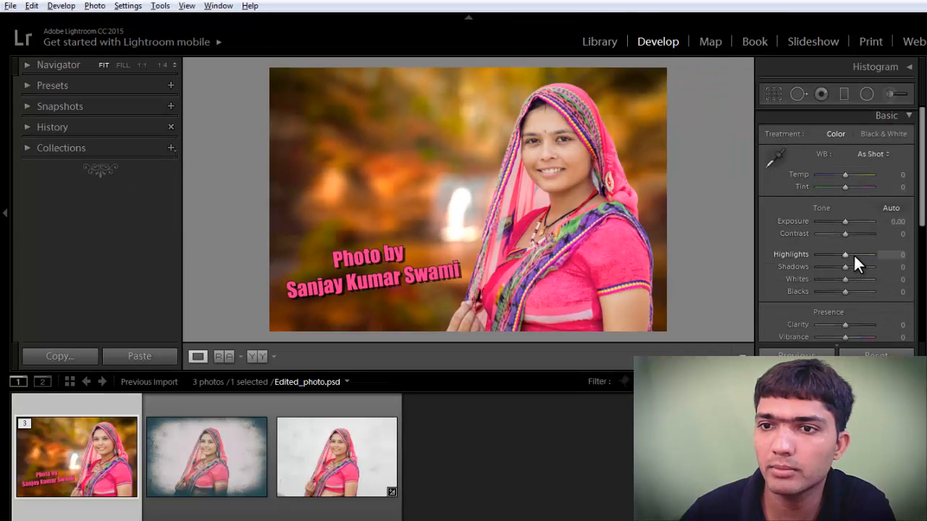
pyautogui.click(853, 324)
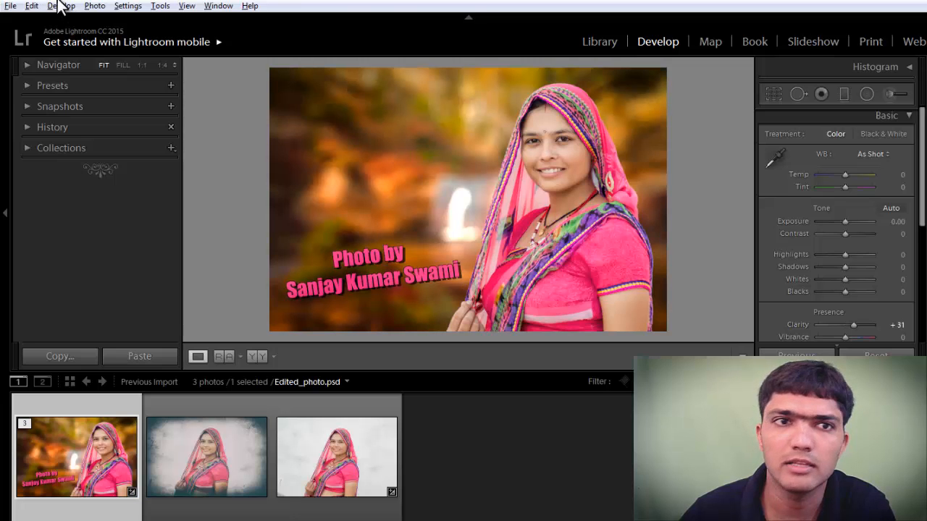
pyautogui.click(95, 6)
pyautogui.moveTo(152, 74)
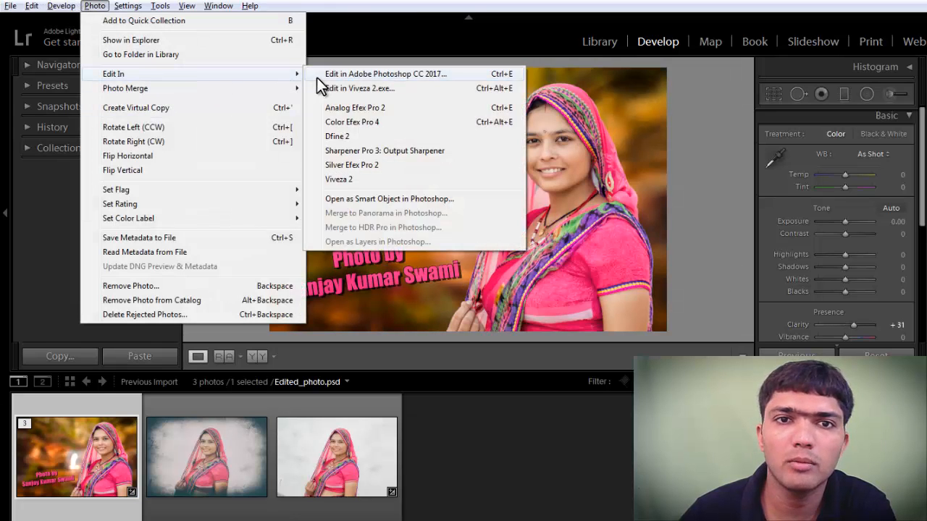
pyautogui.click(322, 75)
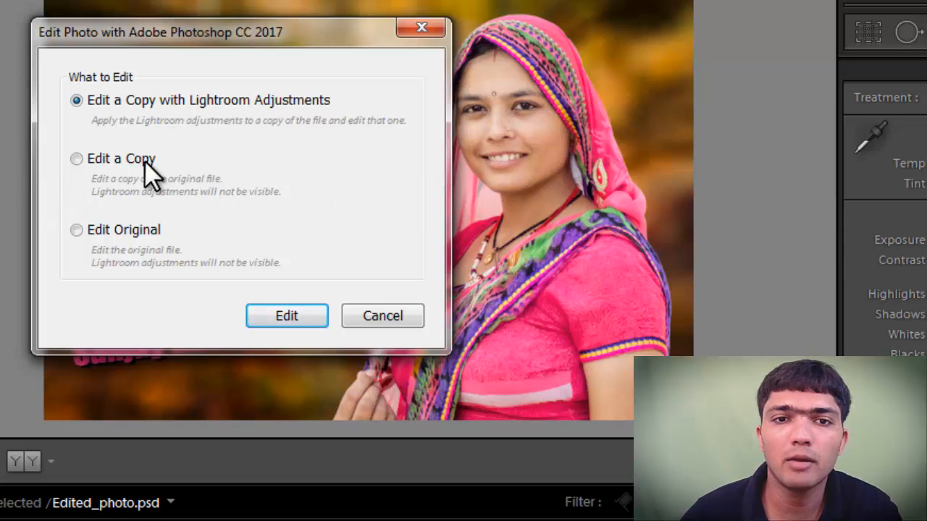
pyautogui.click(115, 227)
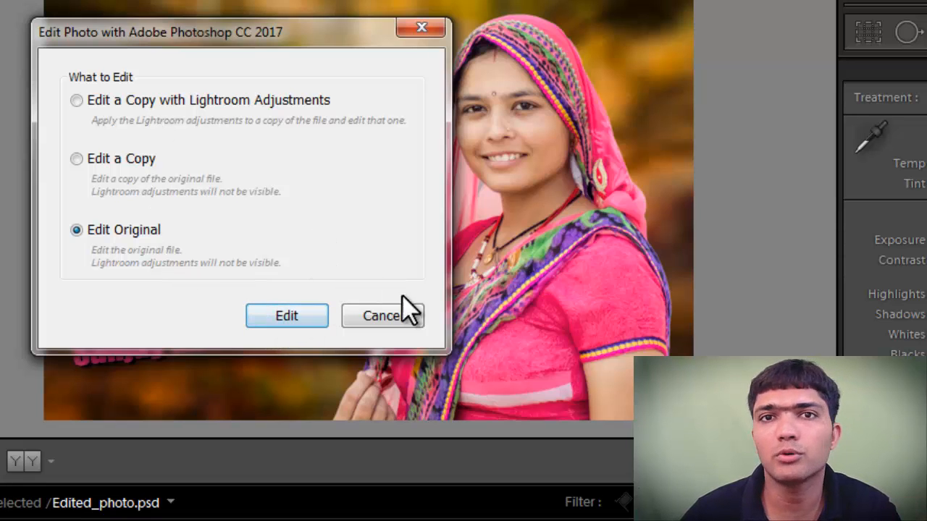
pyautogui.click(382, 316)
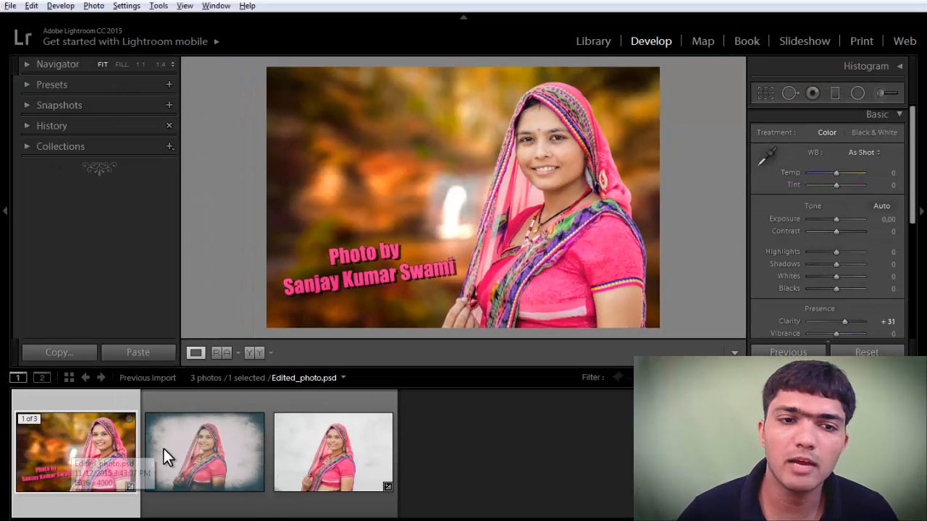
pyautogui.click(186, 452)
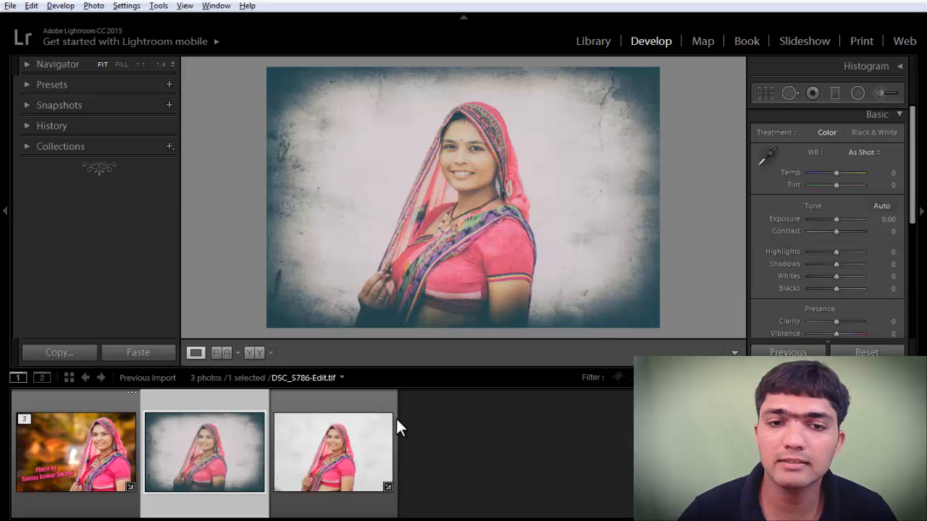
pyautogui.click(321, 463)
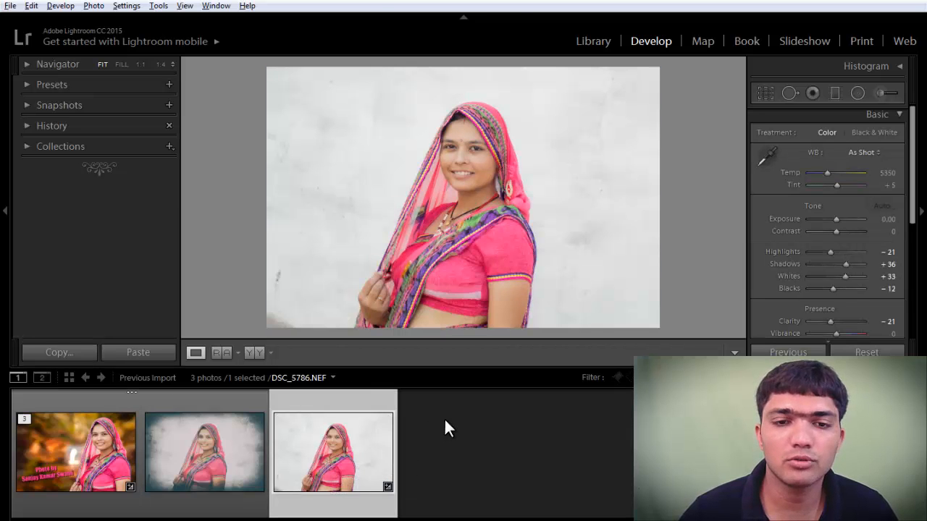
pyautogui.click(76, 451)
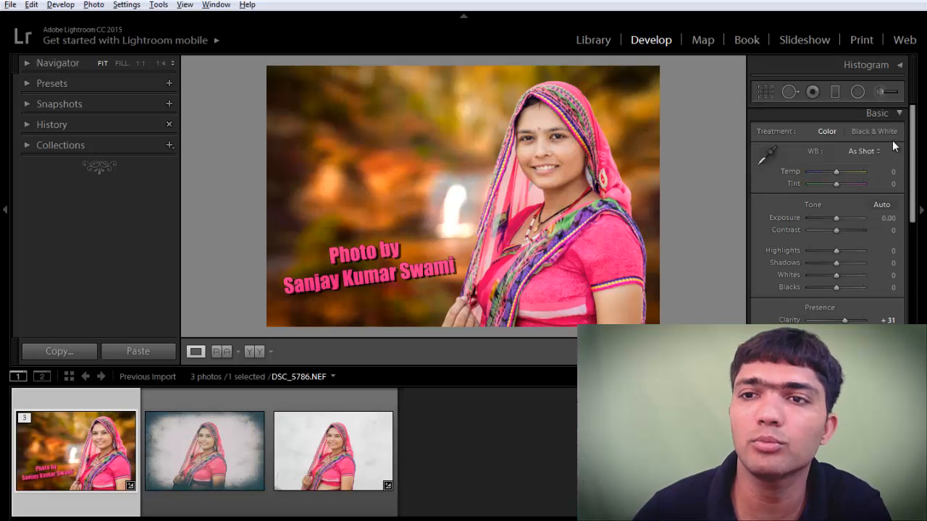
# Raise the composite's Vibrance to +33 in the Basic panel.
pyautogui.scroll(-2, 911, 168)
pyautogui.scroll(-1, 910, 168)
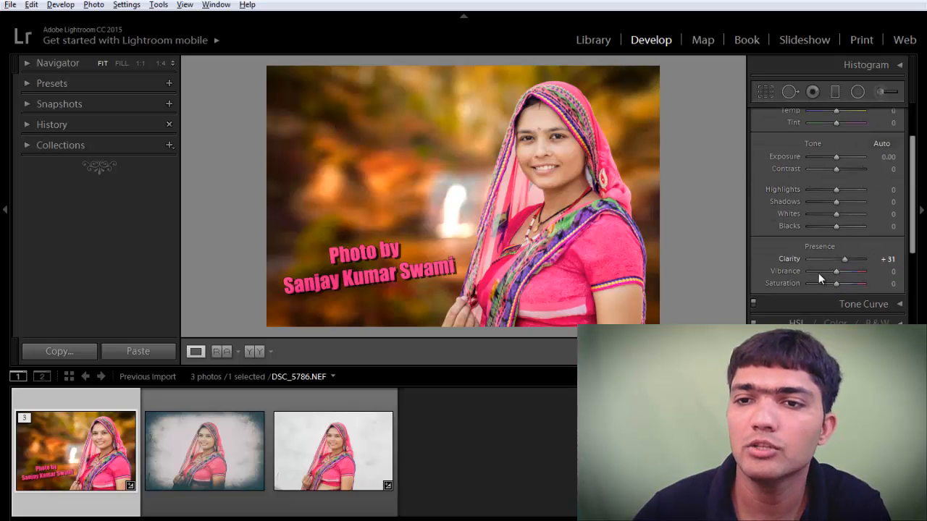
pyautogui.moveTo(821, 273); pyautogui.dragTo(843, 271)
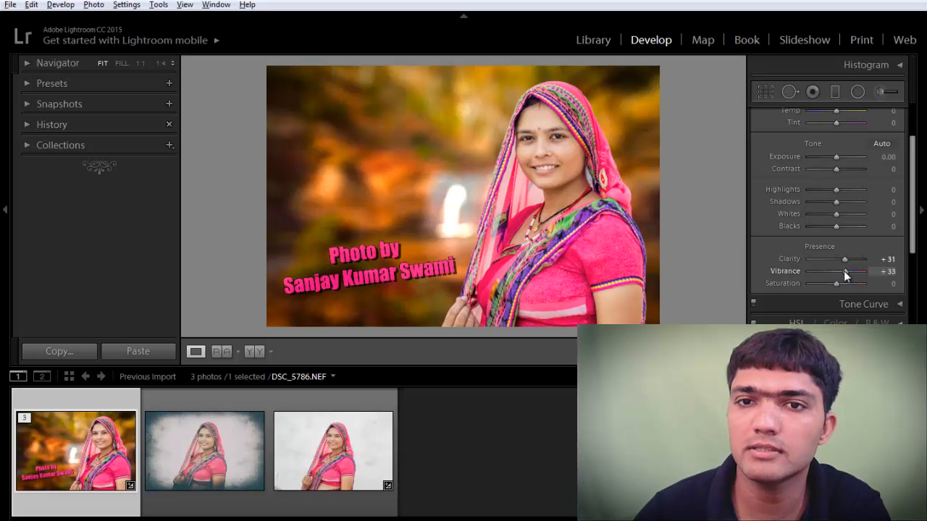
pyautogui.hotkey('ctrl', '1')
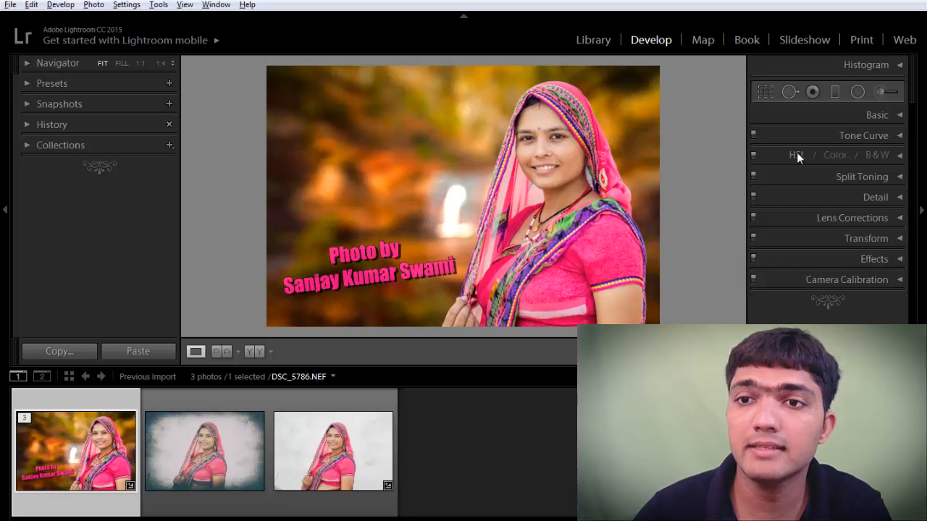
# Shift the HSL hues to Red −24, Green +100, Aqua +87, Blue −73 and Magenta −71.
pyautogui.click(796, 152)
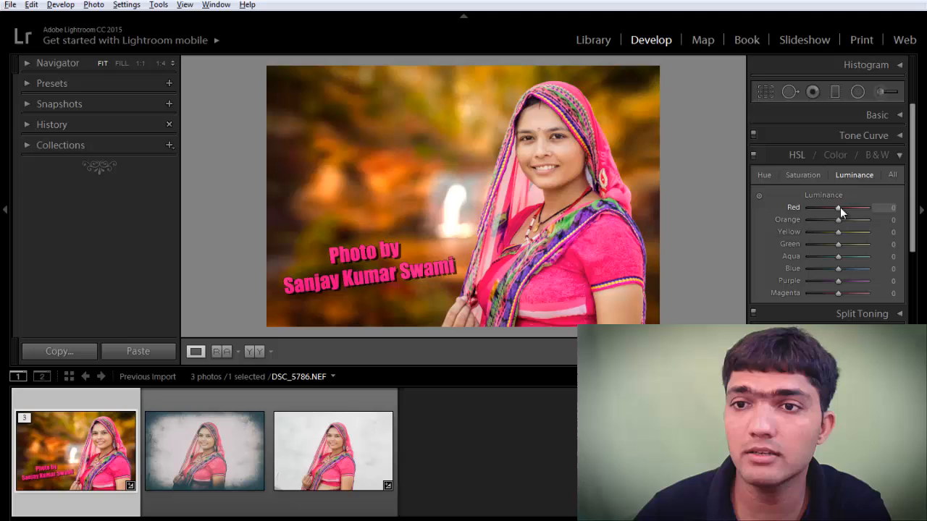
pyautogui.click(804, 178)
pyautogui.click(765, 178)
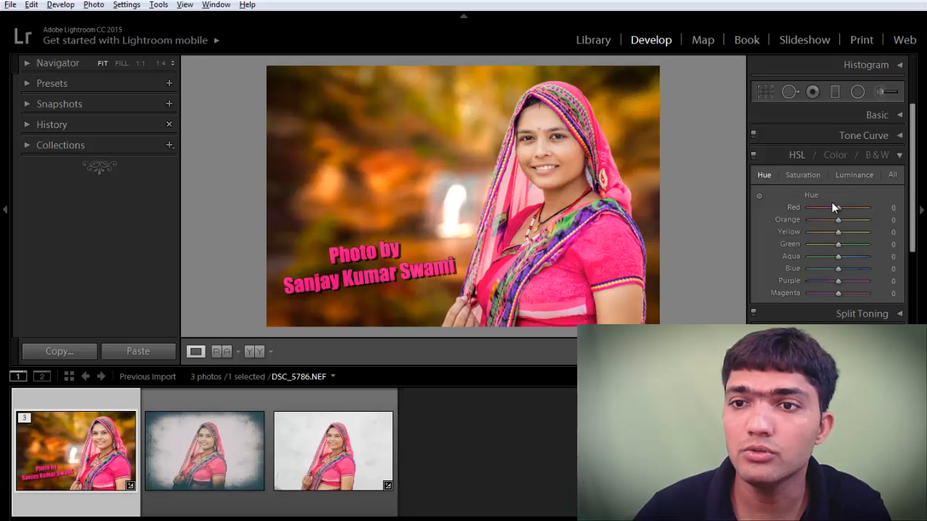
pyautogui.moveTo(838, 207); pyautogui.dragTo(831, 207)
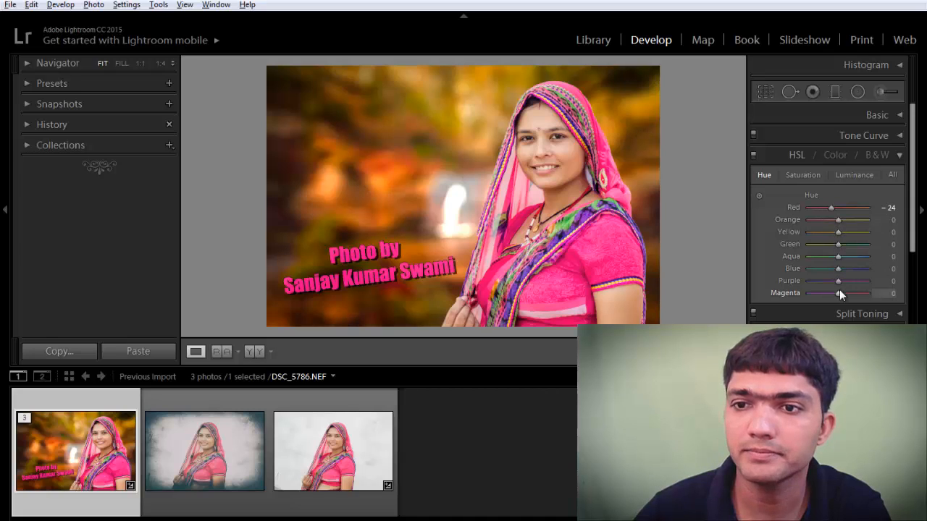
pyautogui.moveTo(838, 292); pyautogui.dragTo(863, 257)
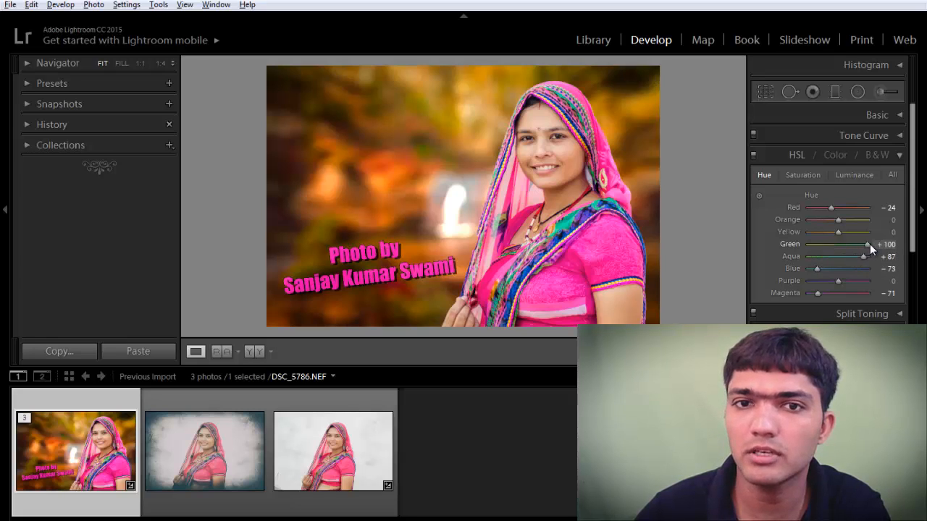